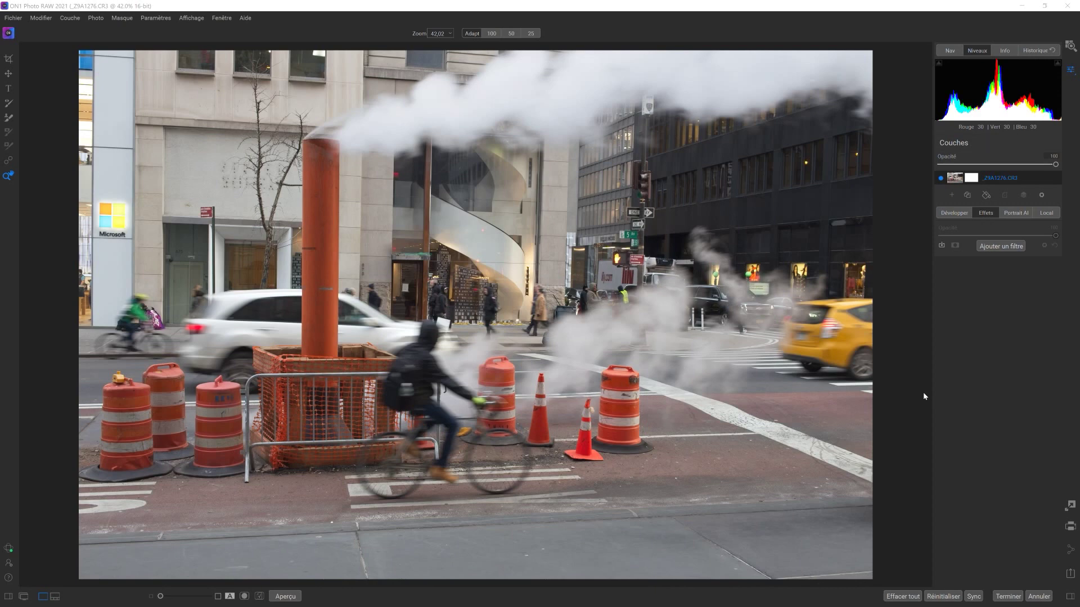
- Hide and restore the adjustment panels, then view the presets and filters browser and close it again
key("Tab")
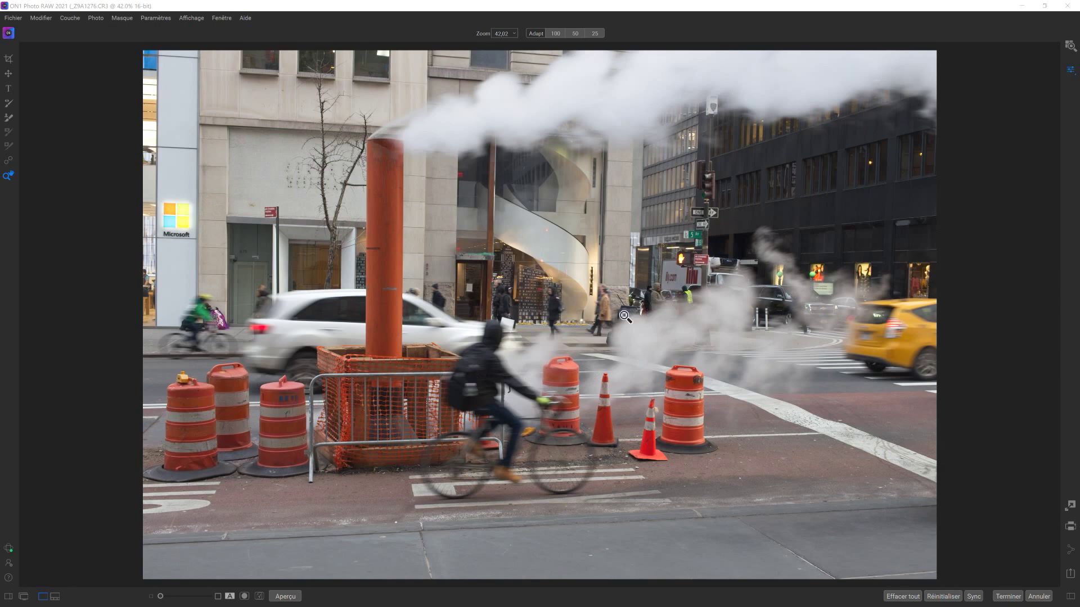
left_click(1070, 596)
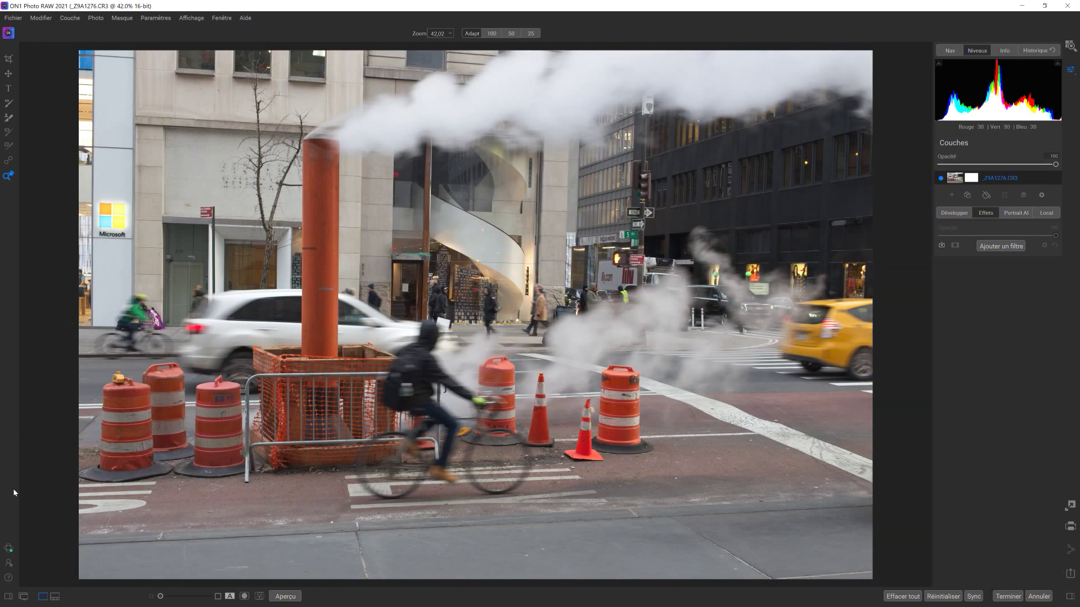
left_click(8, 599)
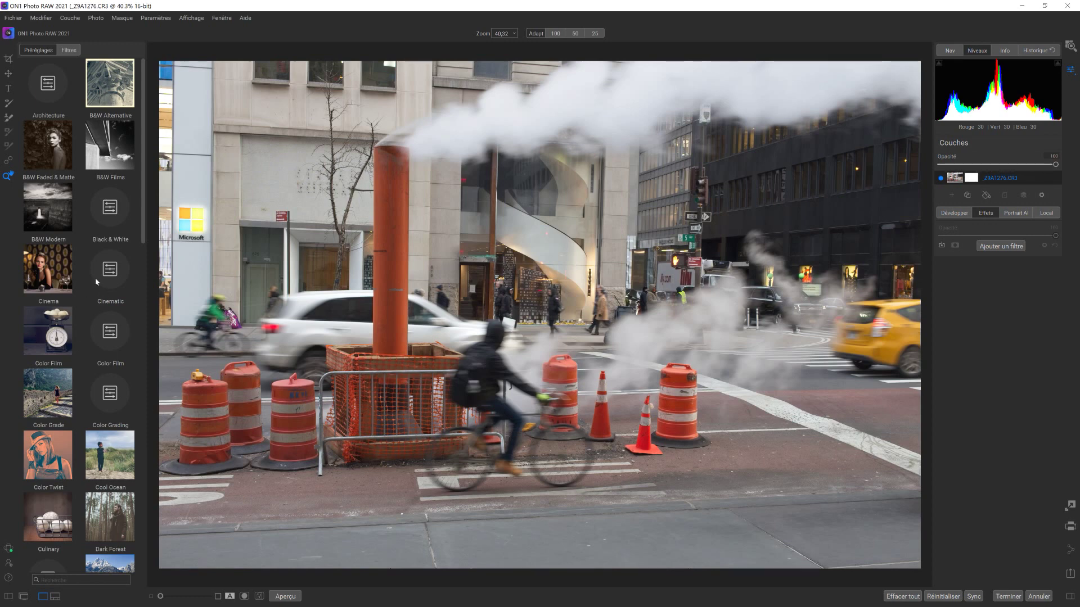
left_click(66, 50)
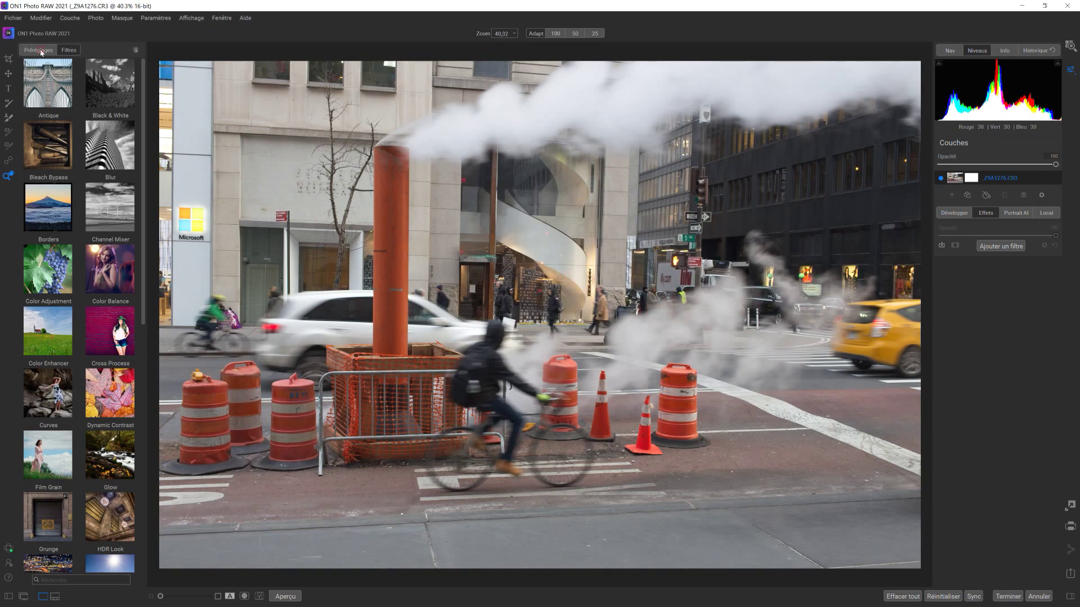
left_click(40, 52)
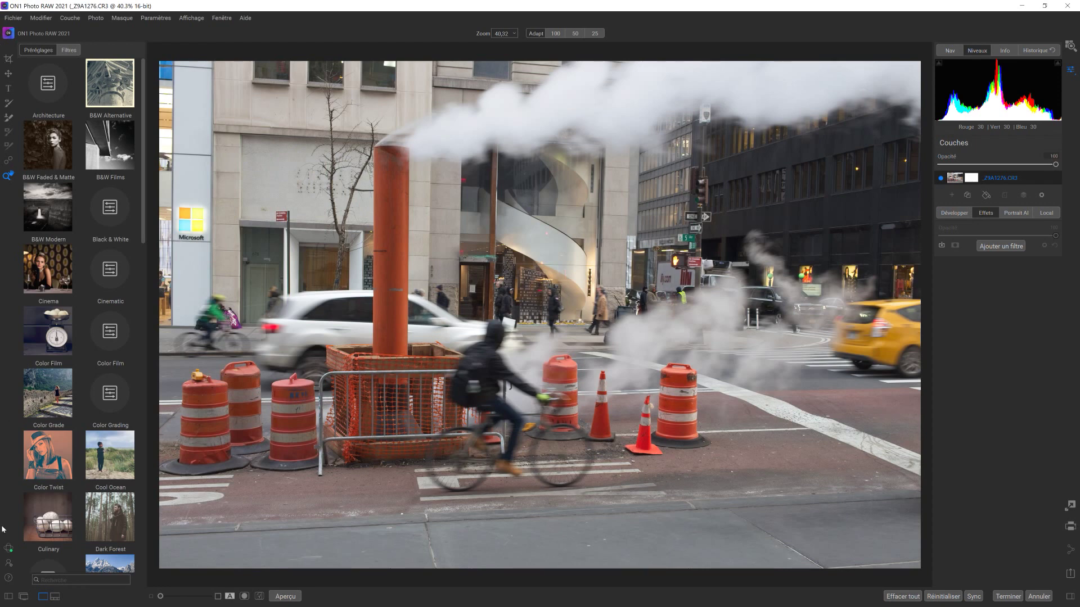
left_click(9, 600)
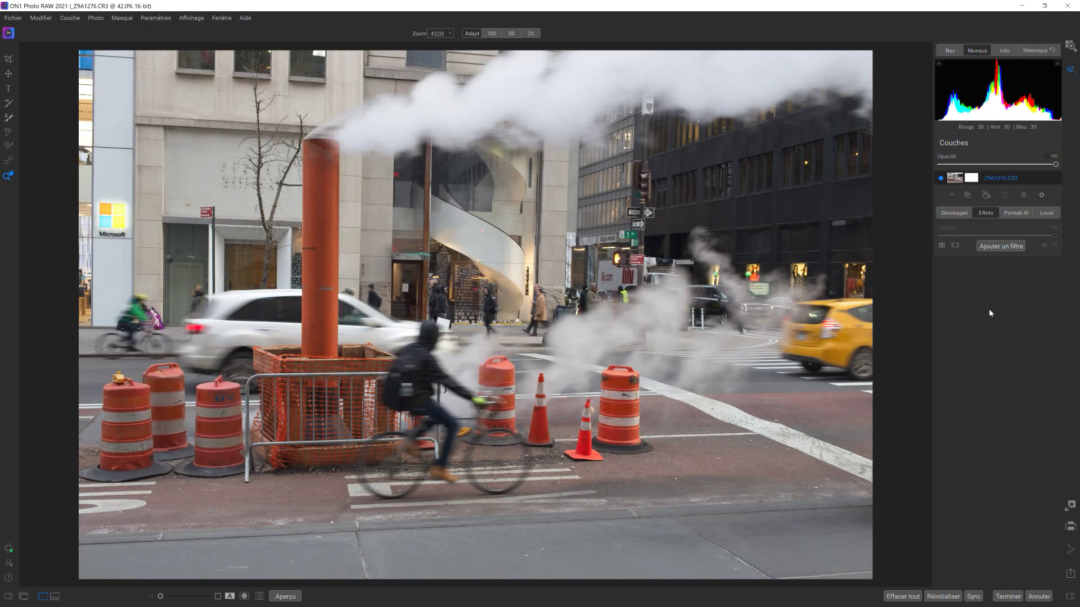
- Look through the Develop, Effects, Portrait AI and Local adjustment settings and return to Develop
left_click(949, 217)
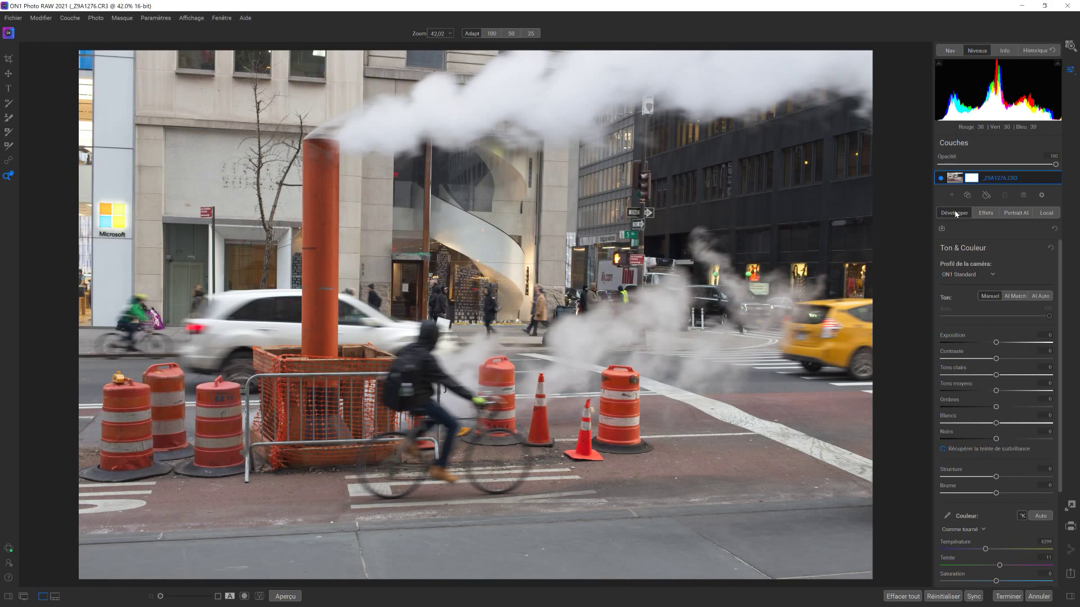
left_click(985, 214)
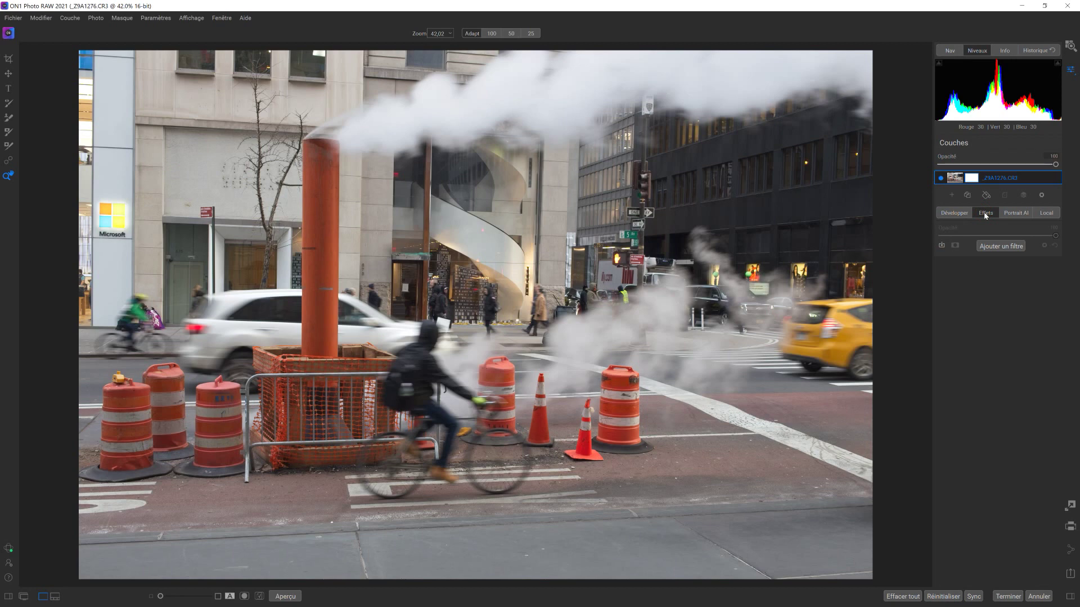
left_click(1016, 216)
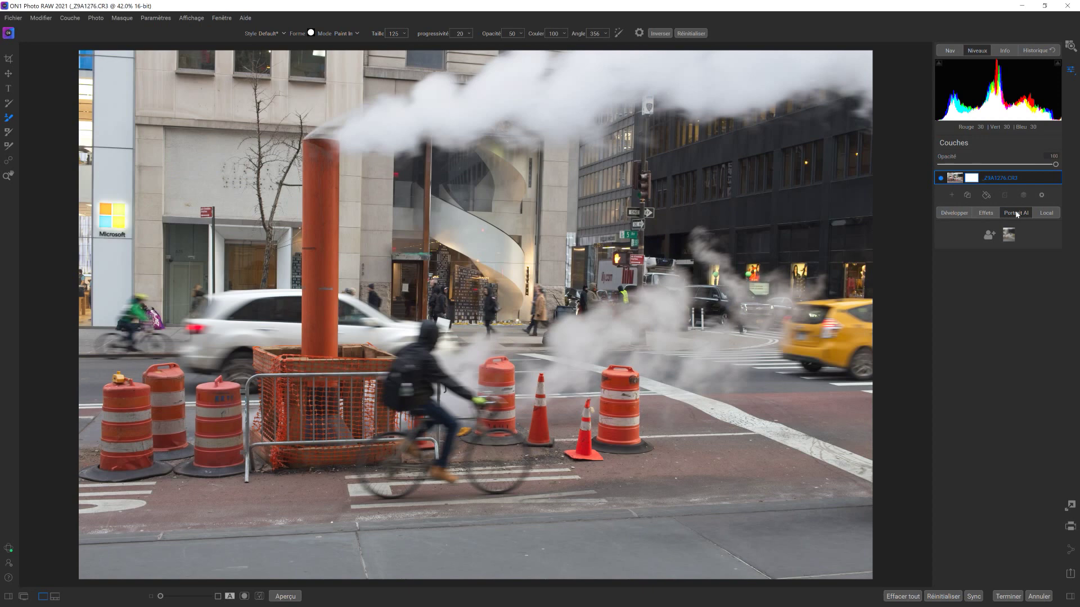
left_click(1047, 213)
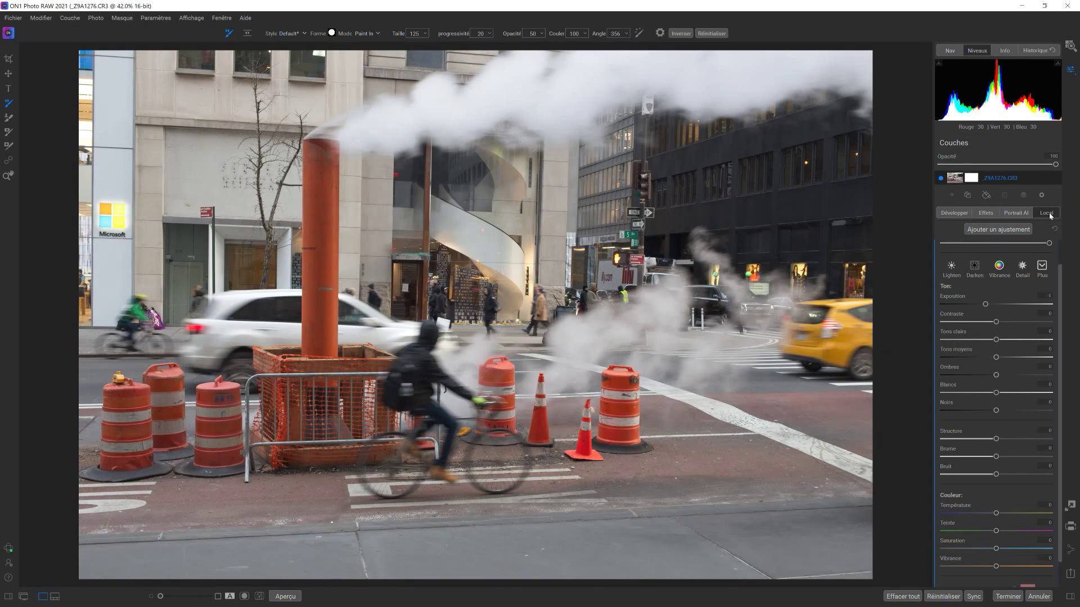
left_click(961, 215)
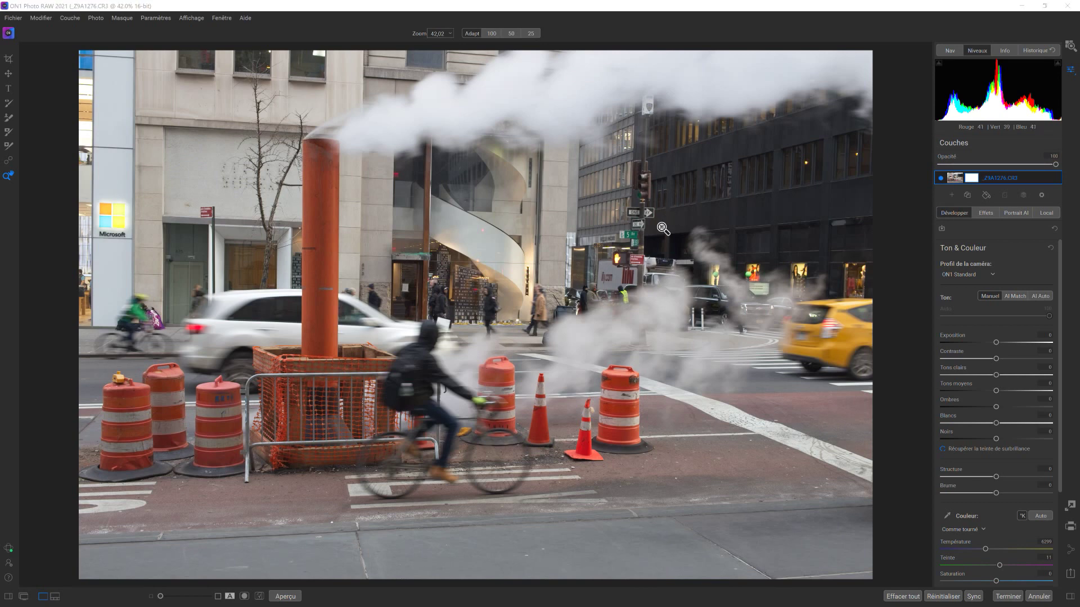
- Inspect the street scene at 100% with the navigator, then fit the whole photo in view
left_click(950, 51)
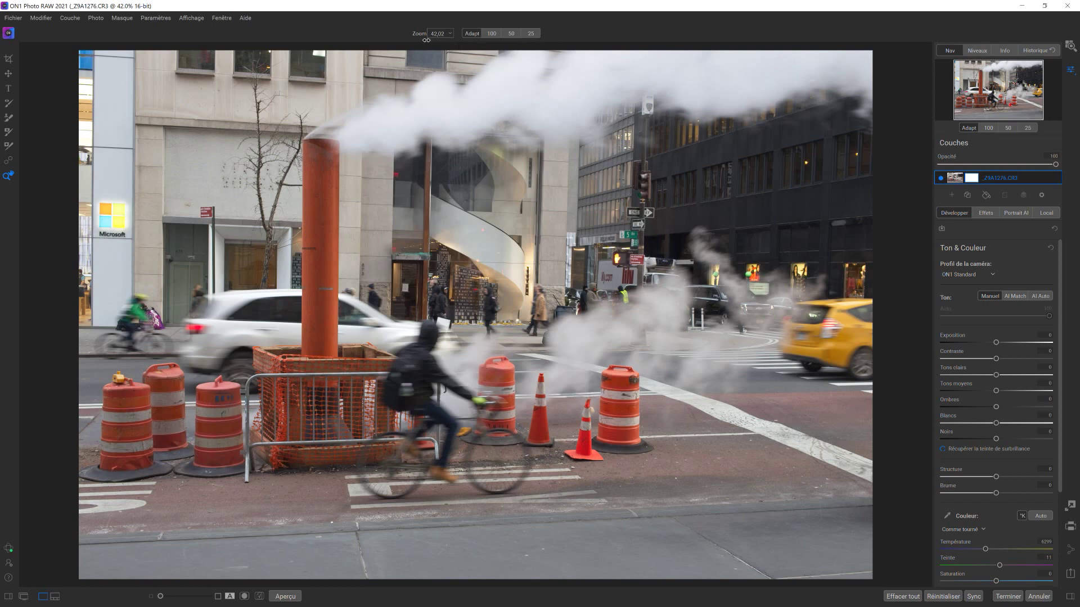
left_click(990, 129)
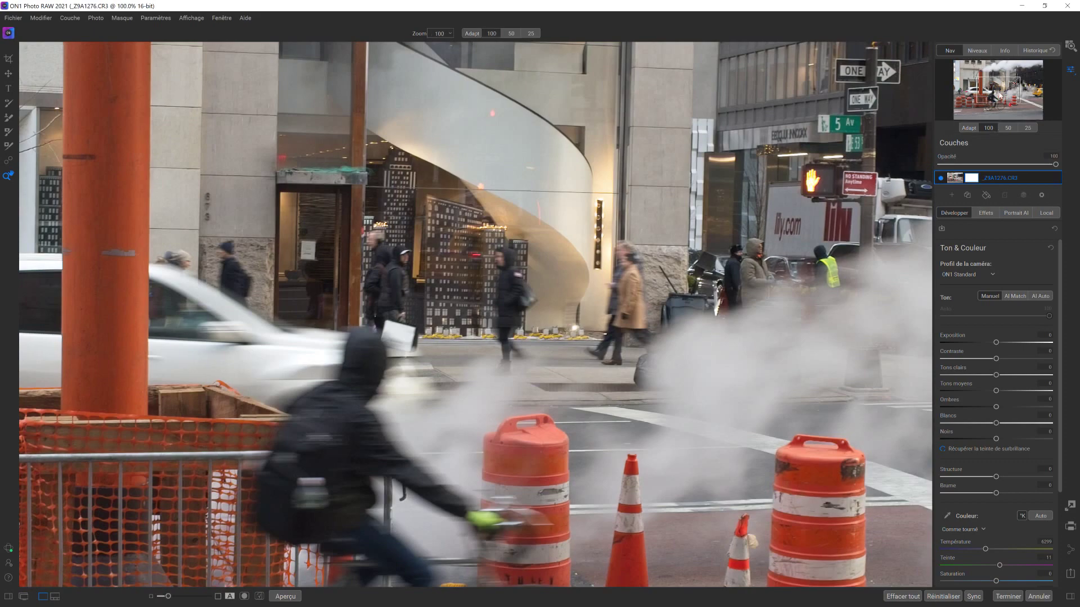
mouse_move(1002, 102)
left_mouse_down()
mouse_move(1023, 113)
mouse_move(1021, 93)
mouse_move(998, 92)
left_mouse_up()
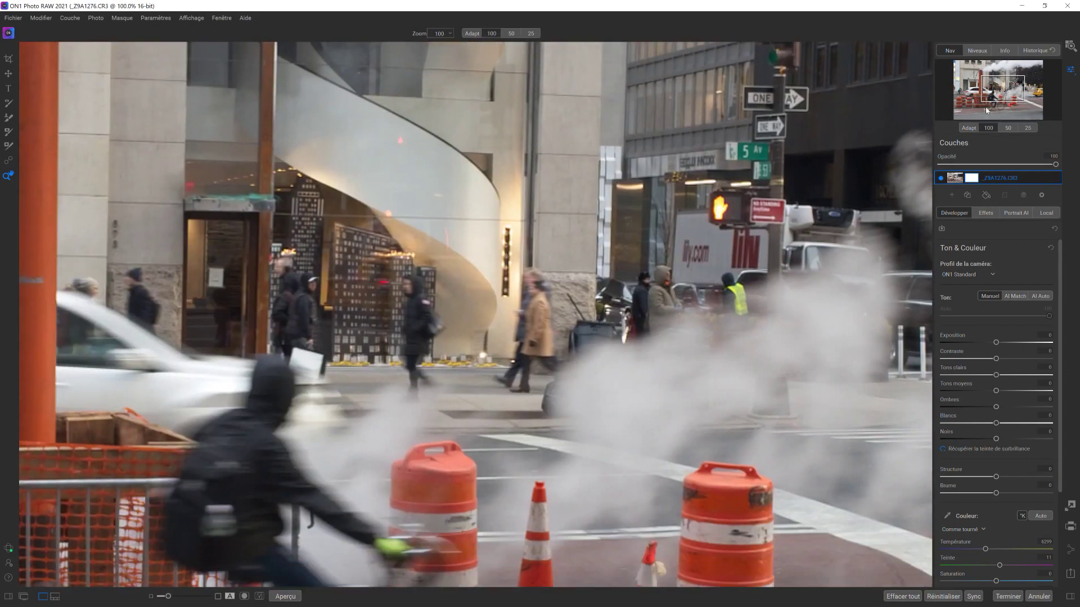
left_click(968, 129)
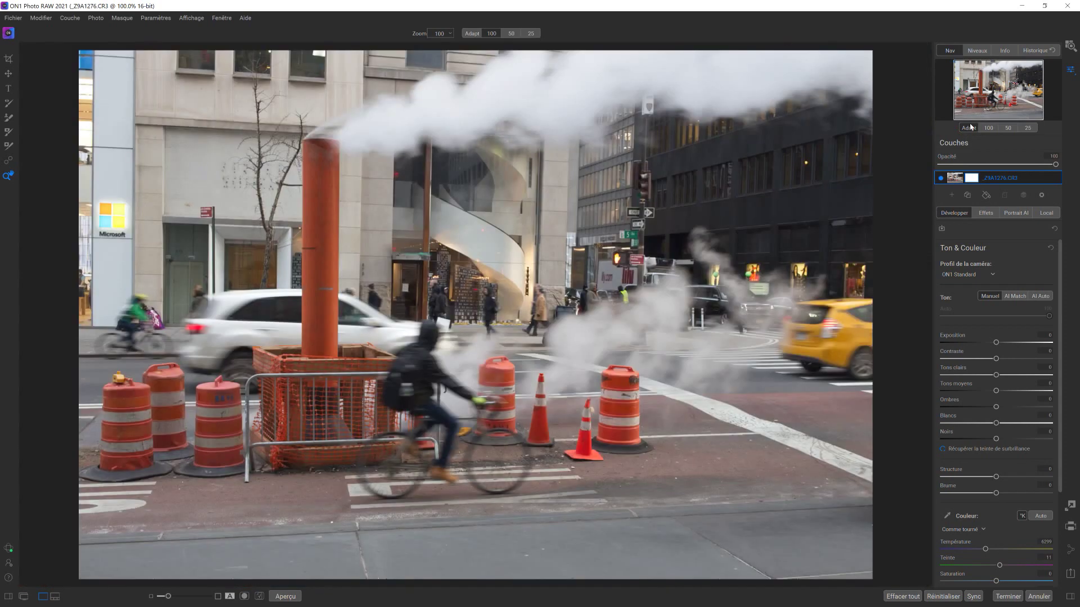
- Examine the photo's histogram, shooting information and edit history, then return to the histogram
left_click(977, 51)
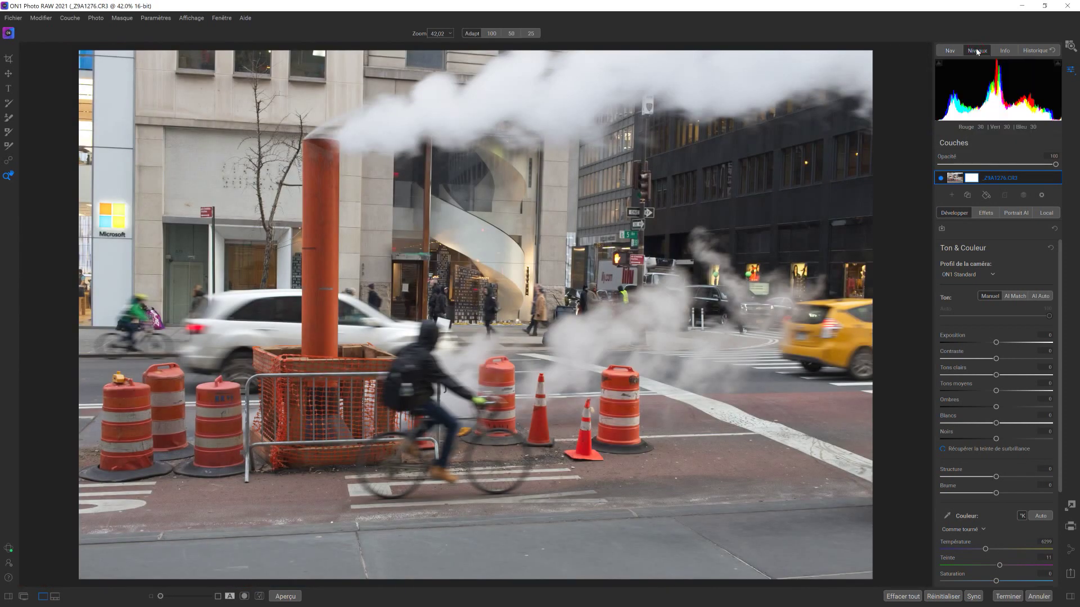
left_click(1006, 51)
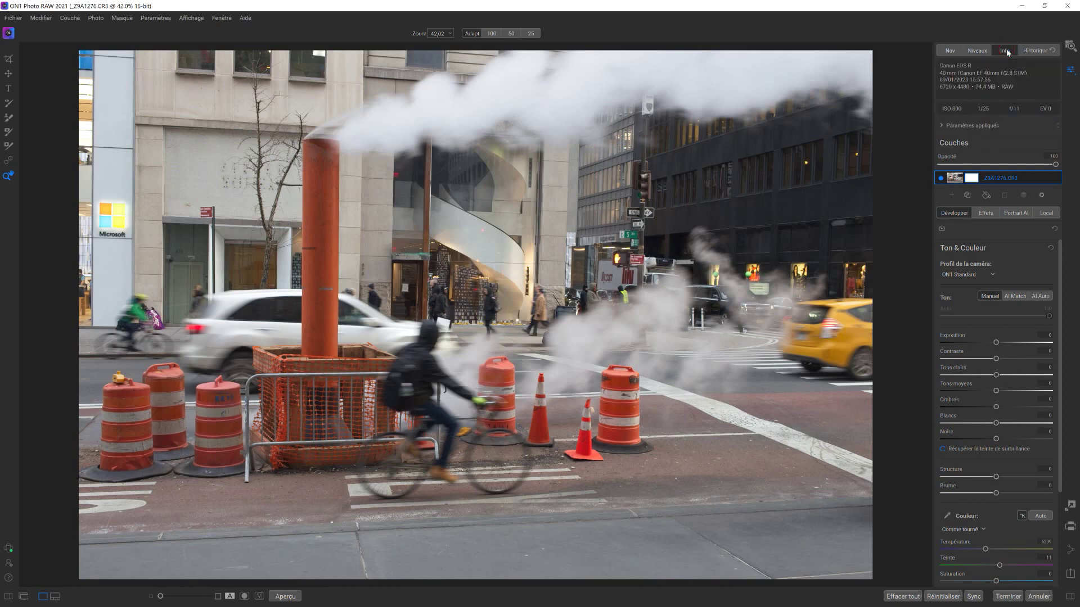
left_click(1043, 51)
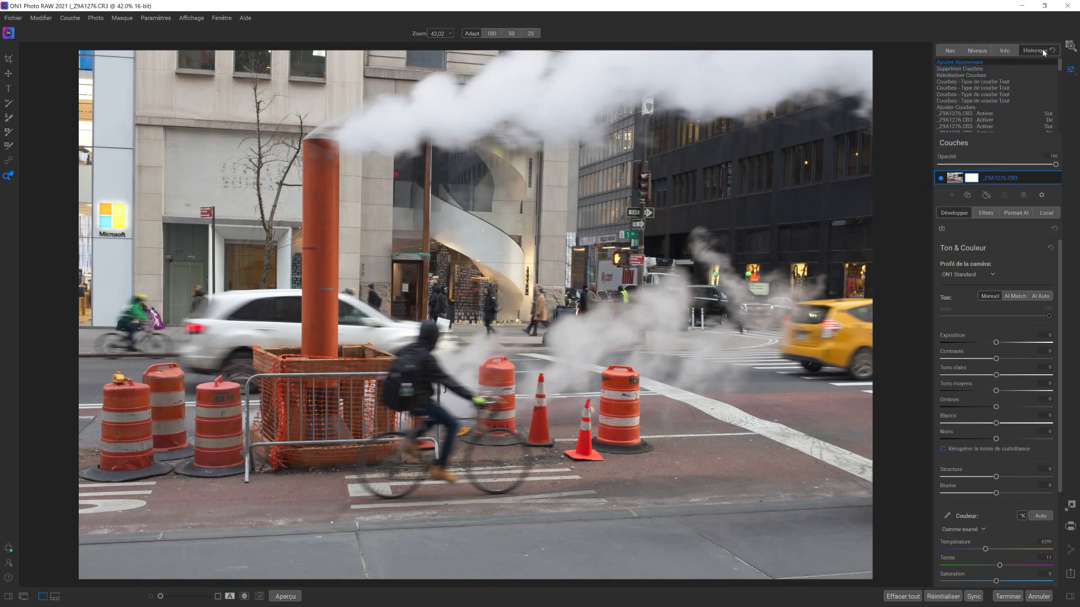
left_click(1009, 53)
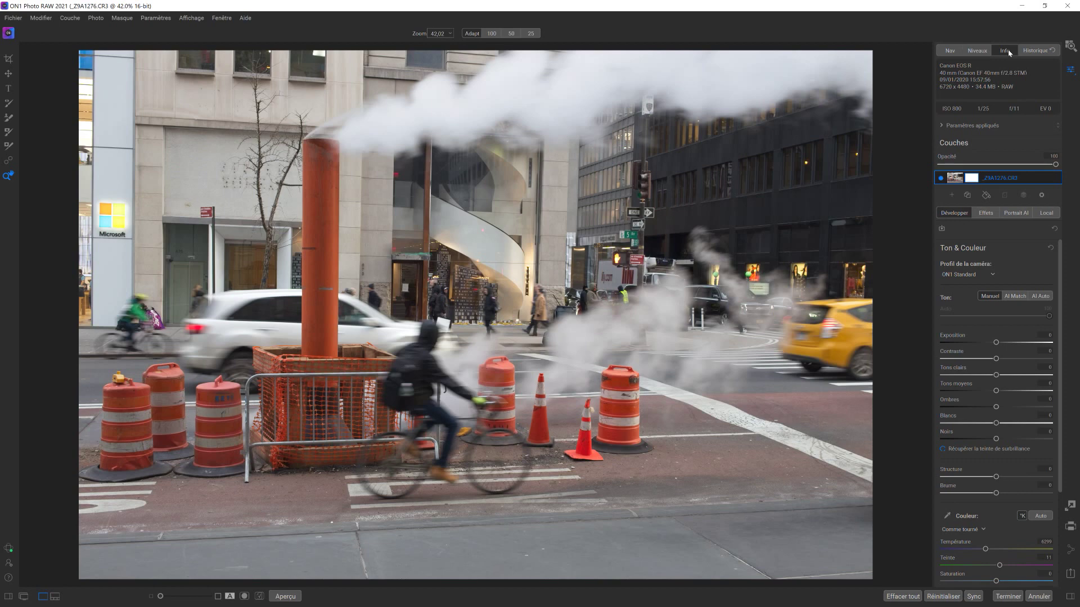
left_click(980, 54)
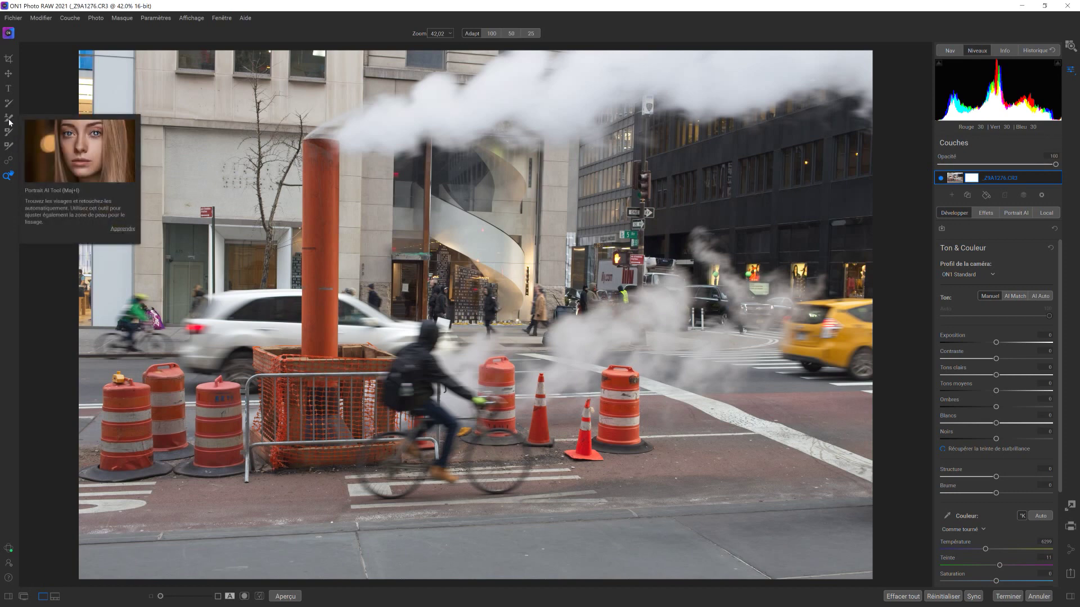
- View the retouching tool's options and return to the zoom tool
left_click(10, 162)
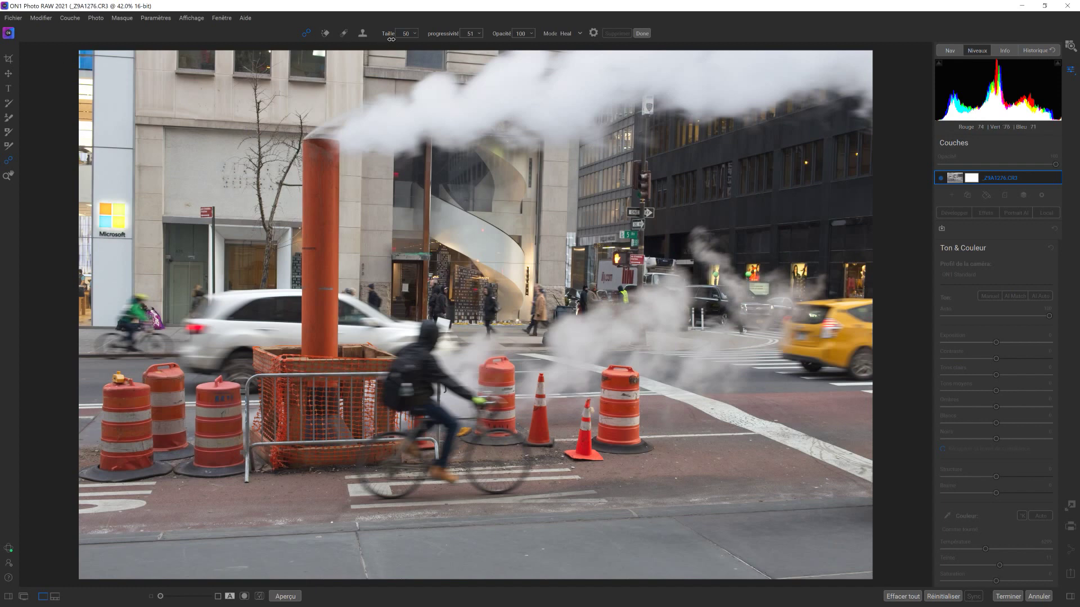
left_click(8, 177)
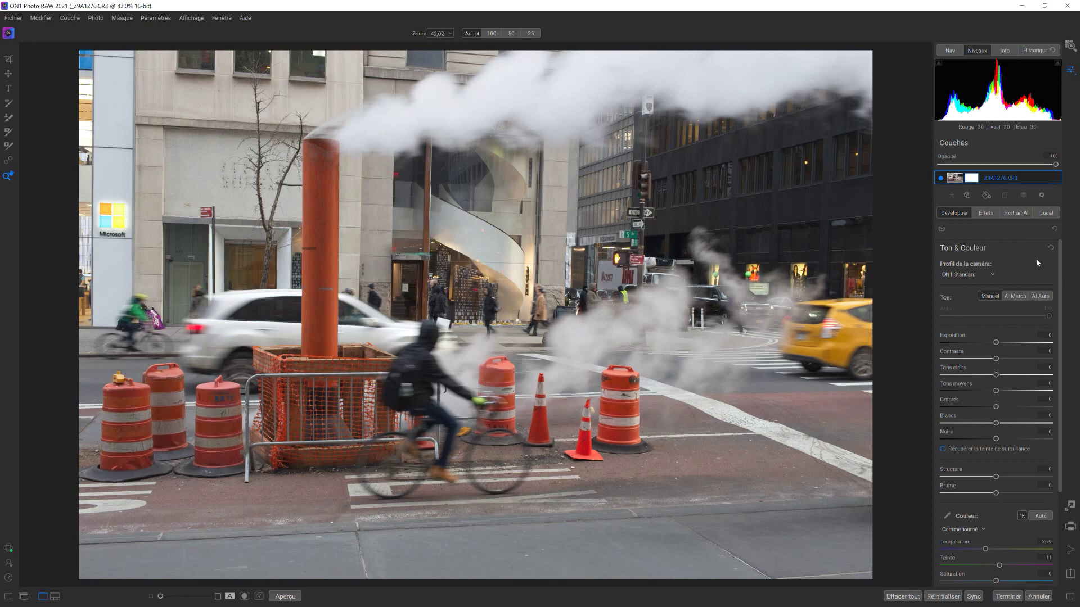
- Collapse the Tone & Color settings and check the lens profile under Lens Correction
left_click(966, 252)
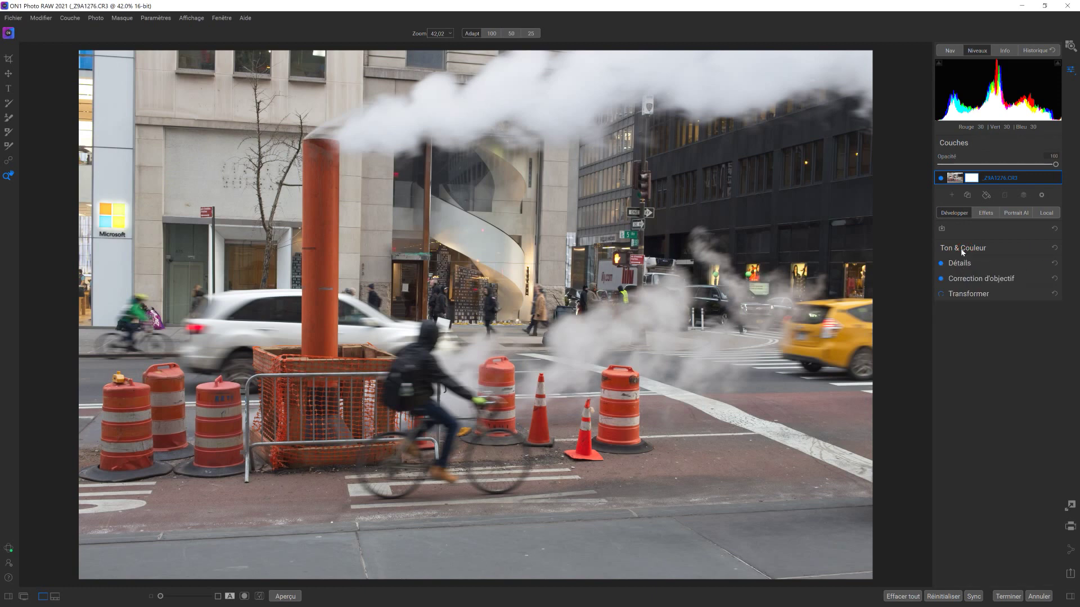
left_click(962, 249)
left_click(962, 249)
left_click(967, 280)
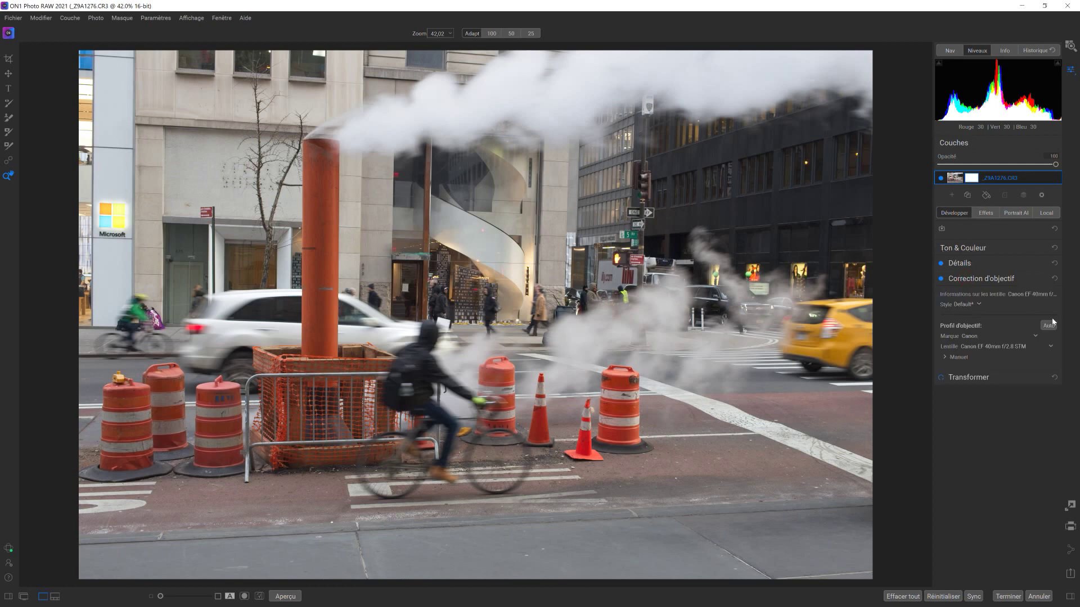
left_click(982, 281)
- Enable the Transform adjustments and set the photo's rotation to about -0.4
left_click(970, 295)
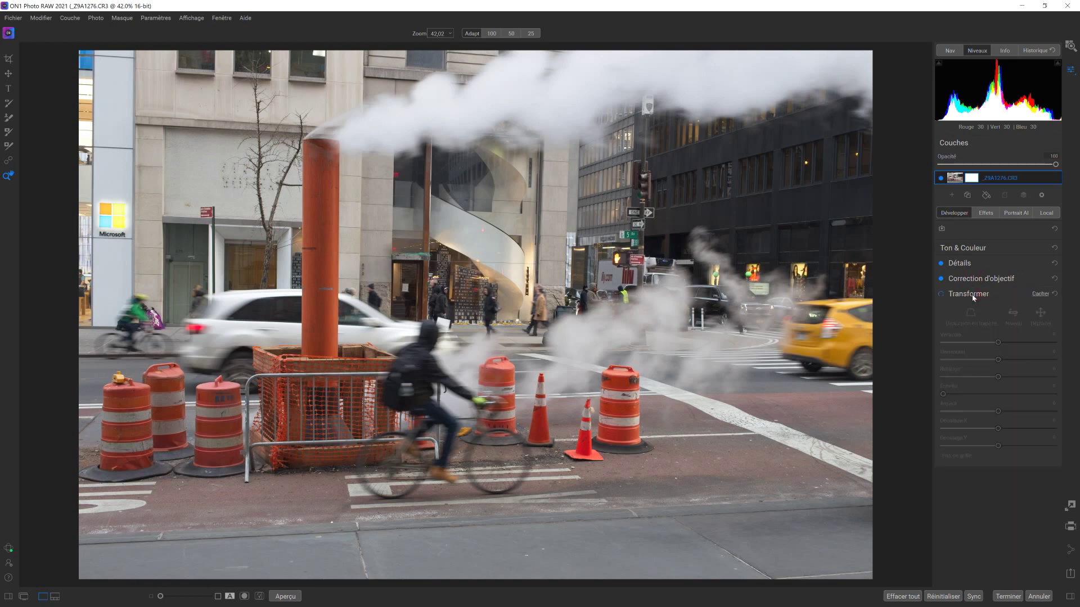
left_click(942, 296)
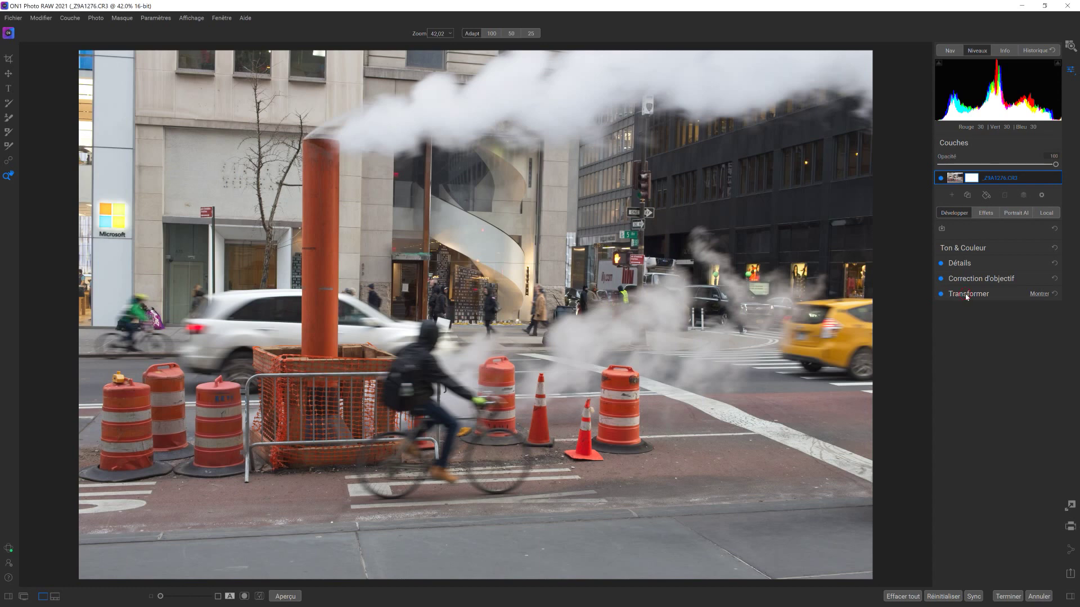
left_click(967, 295)
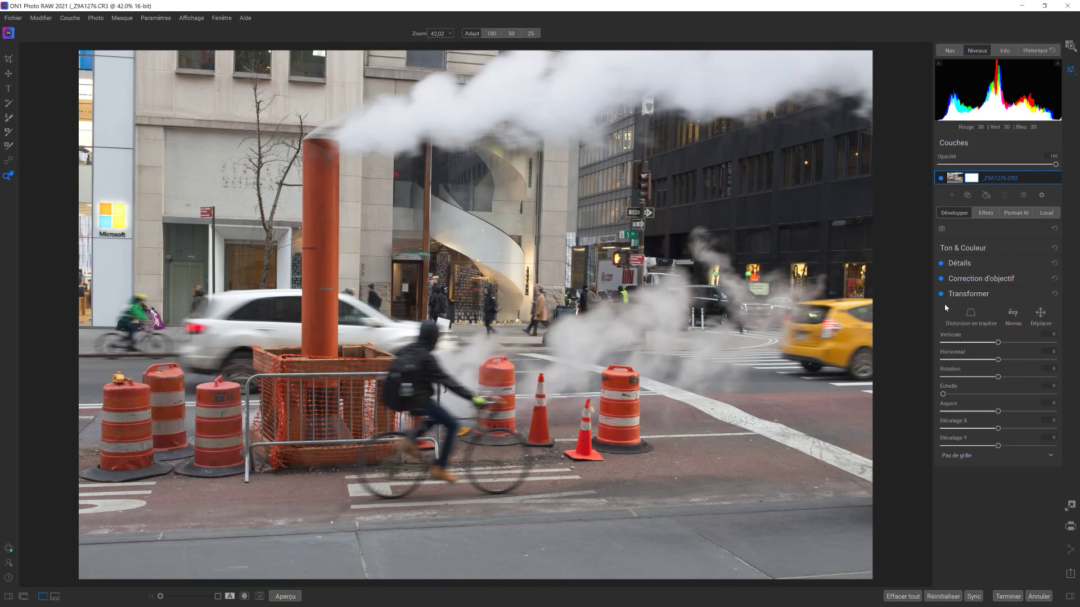
left_click(941, 294)
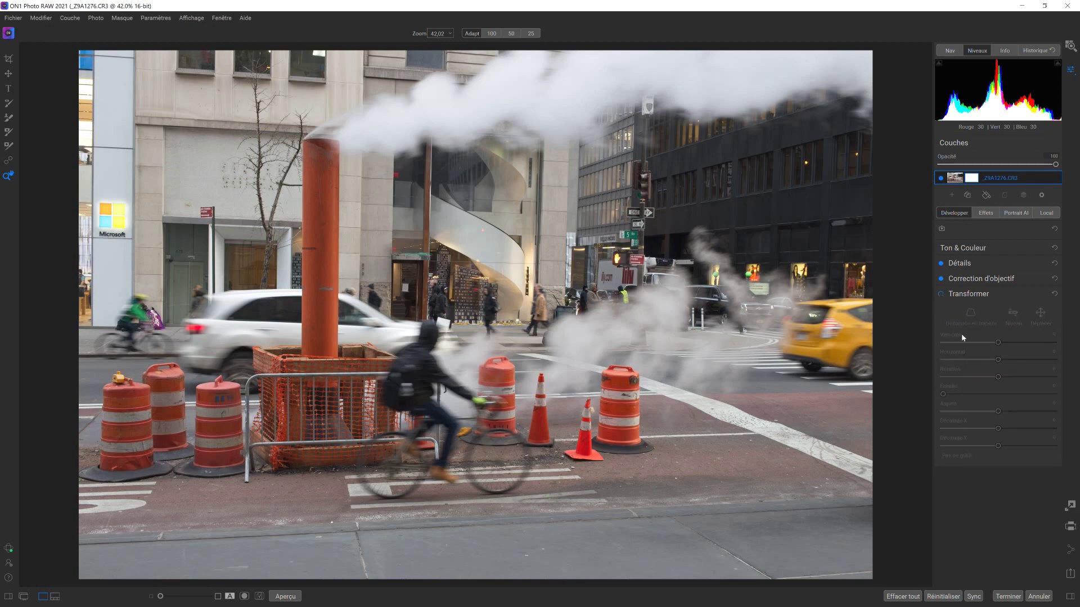
left_click(940, 294)
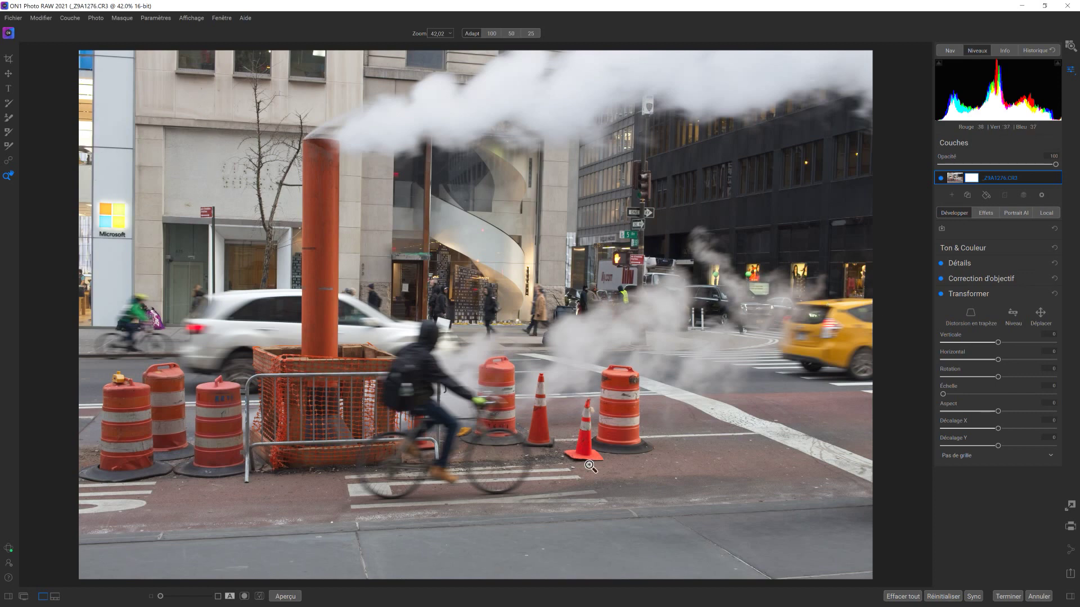
left_click_drag(996, 381, 999, 381)
double_click(998, 381)
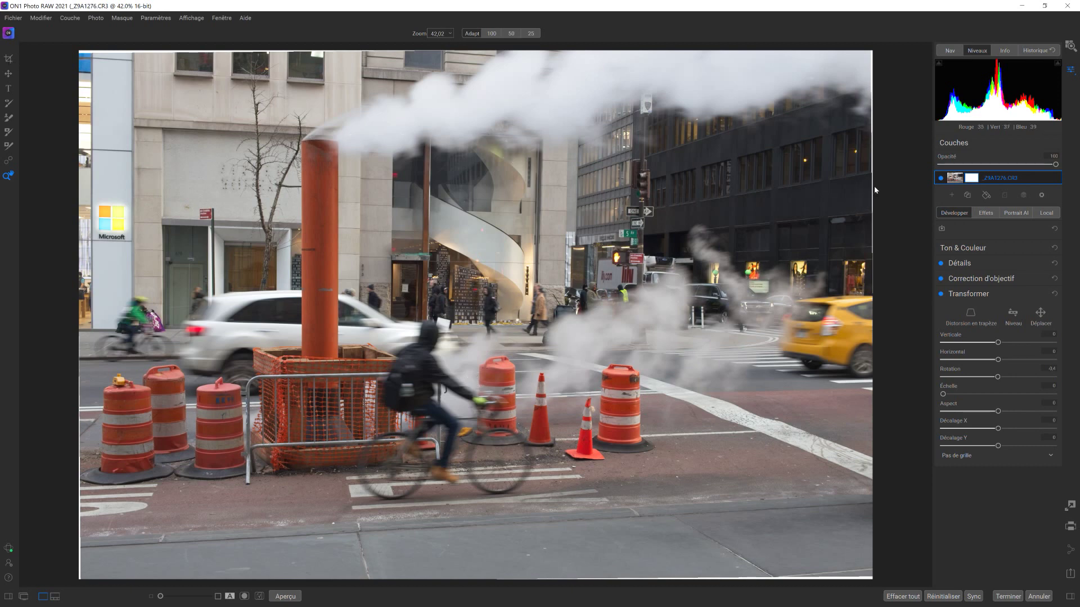
- Crop the photo to the 3x4 ratio, shifting it to keep the Microsoft sign, exclude the yellow taxi and trim the white edges
left_click(8, 59)
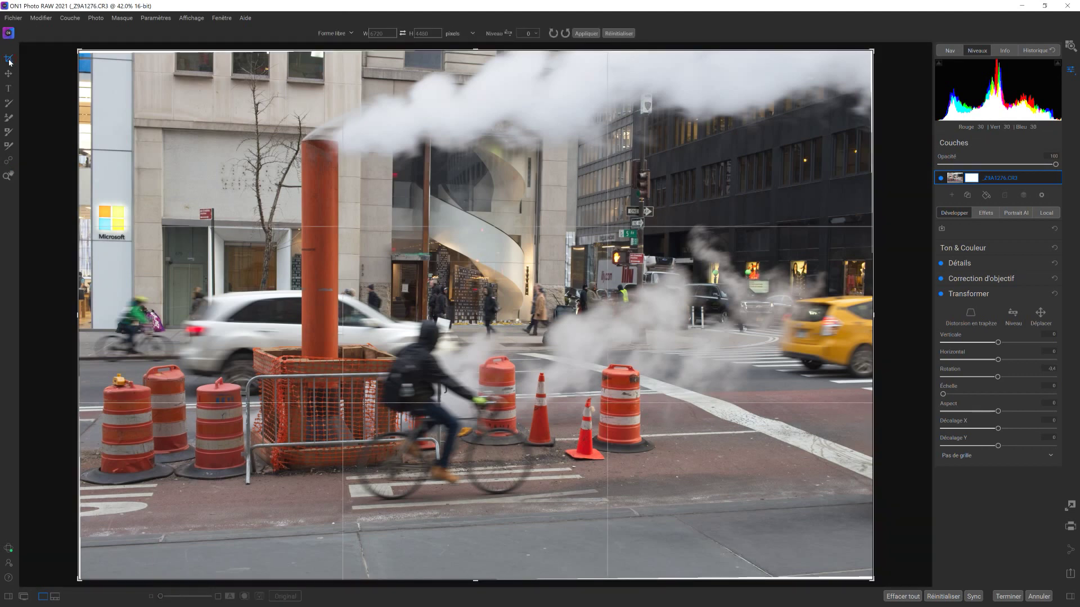
left_click(352, 33)
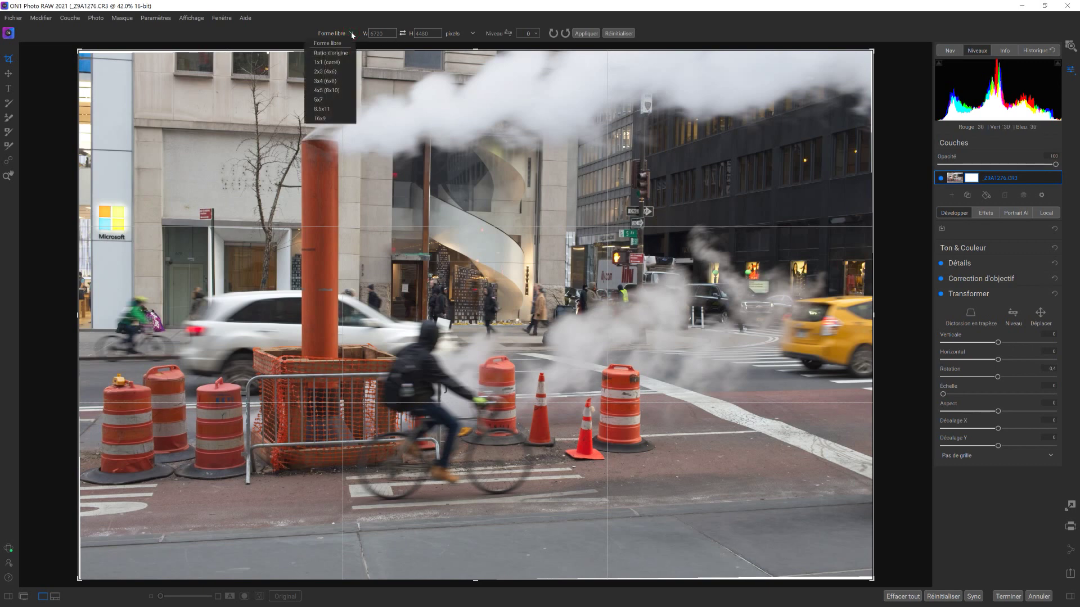
left_click(342, 82)
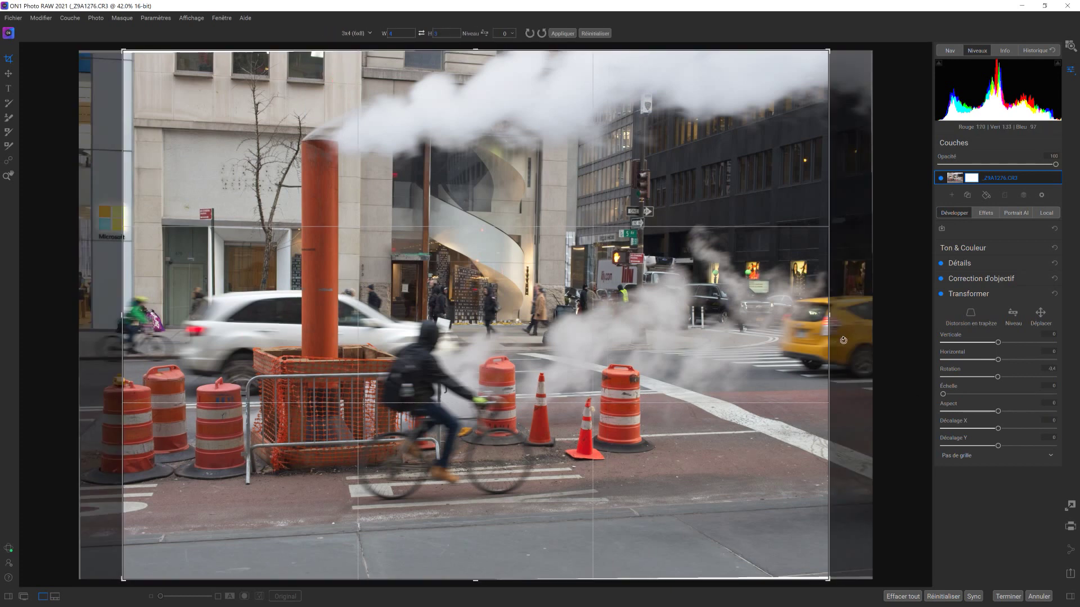
left_click_drag(634, 267, 717, 271)
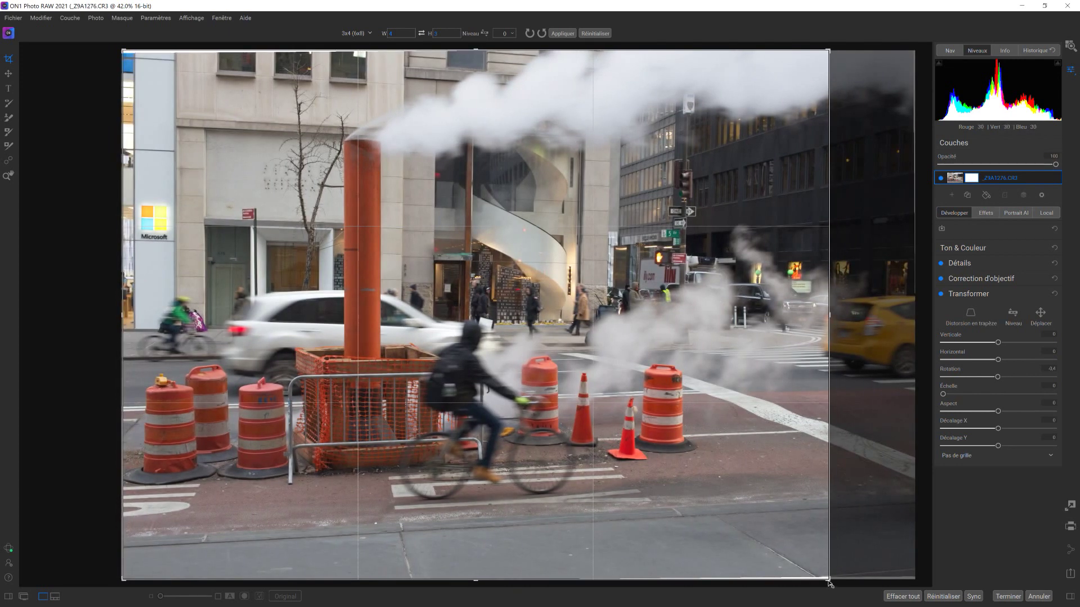
left_click_drag(829, 580, 828, 578)
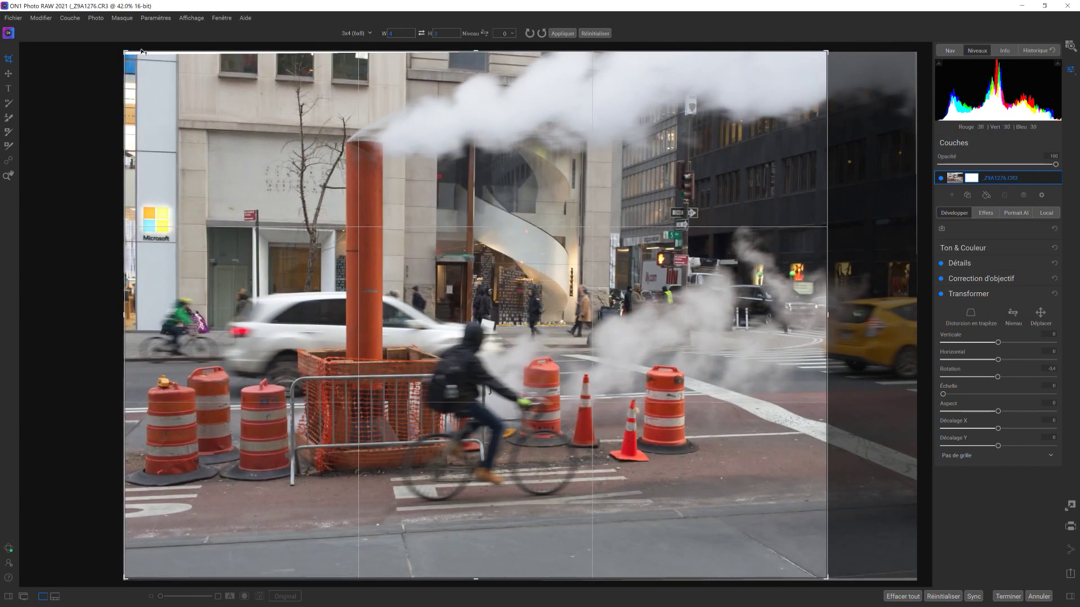
left_click_drag(128, 55, 129, 56)
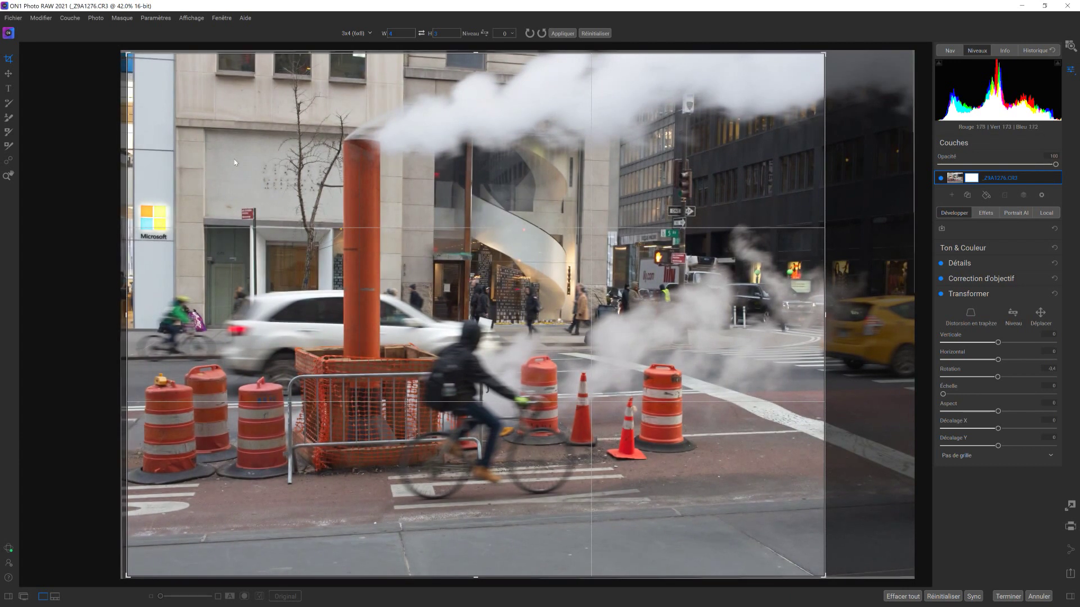
left_click(565, 35)
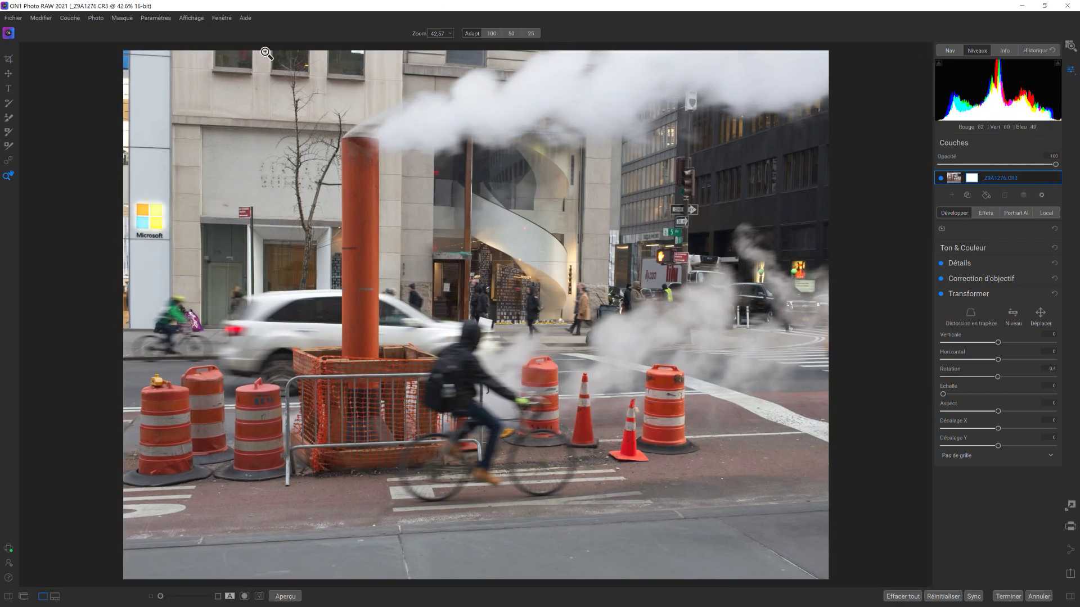
- Reopen the crop, tighten the frame slightly from its lower corner and apply it
left_click(10, 60)
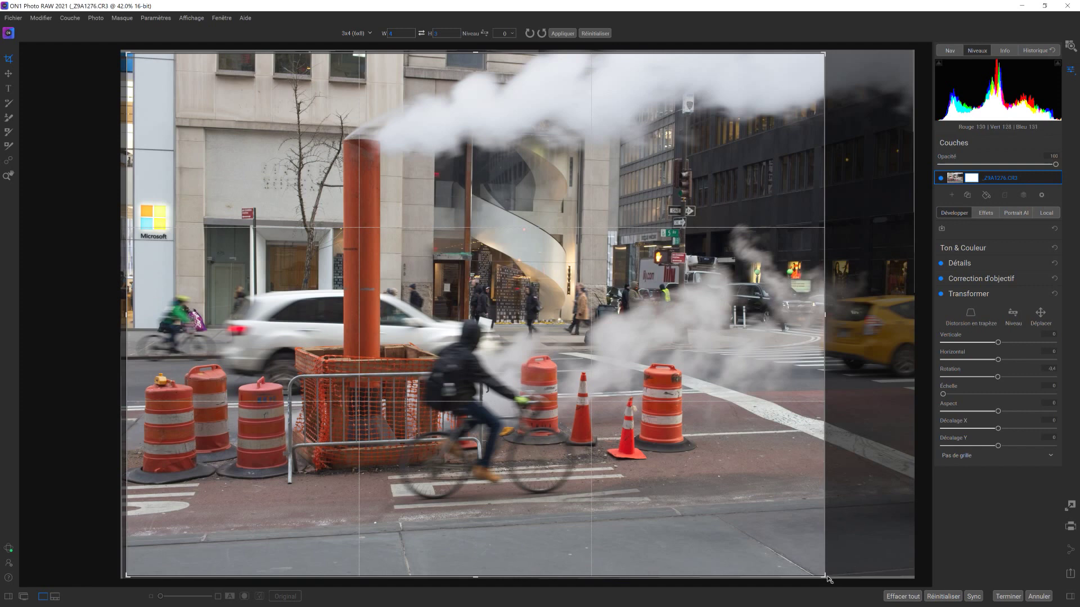
left_click_drag(826, 577, 845, 577)
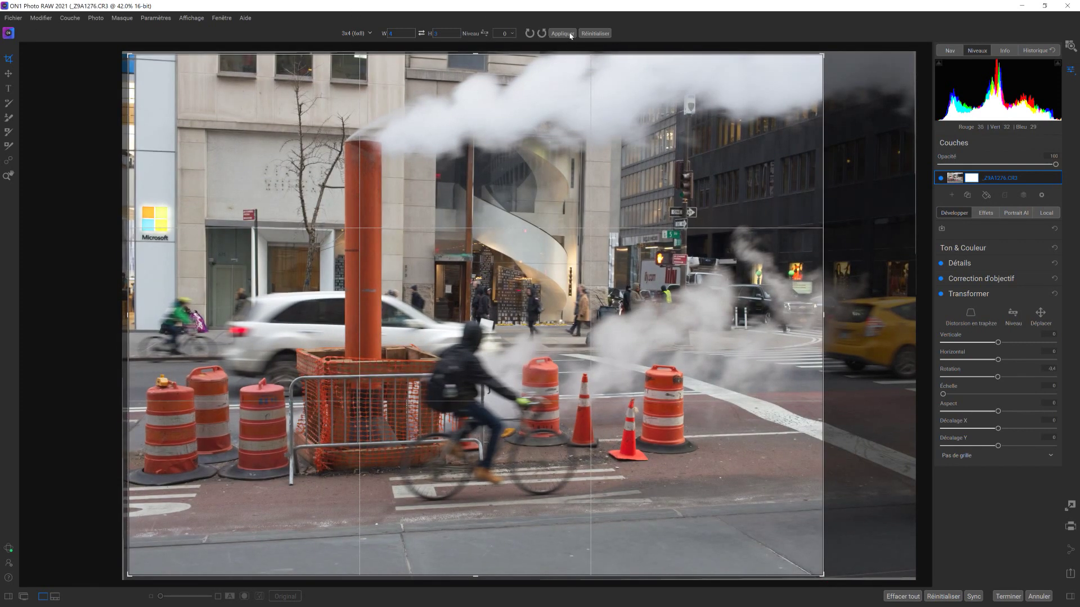
key("z")
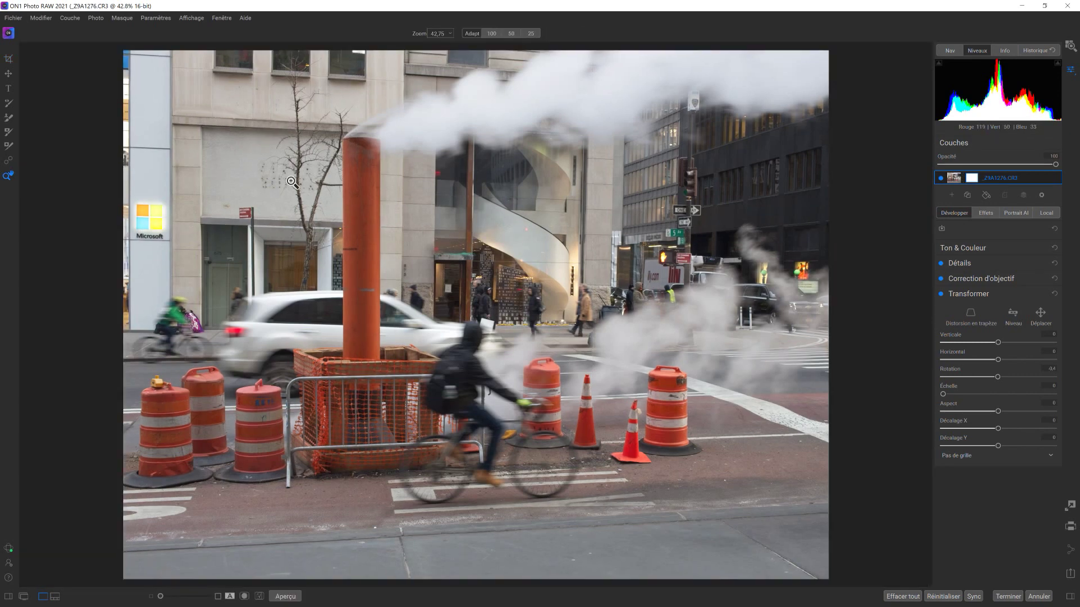
- Show and hide the Transformer settings, leaving the section collapsed
left_click(981, 297)
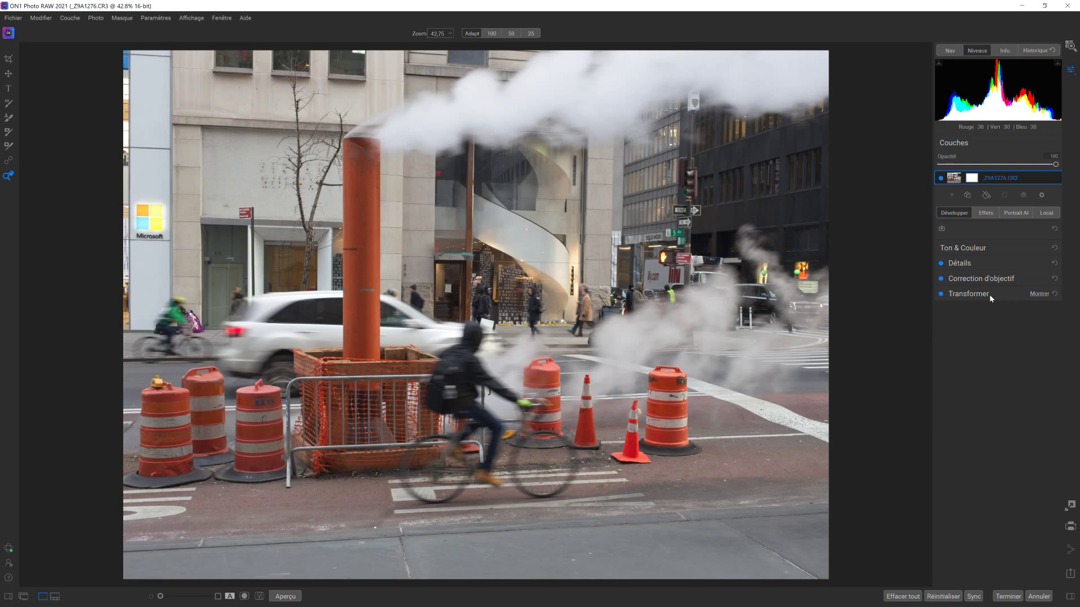
left_click(1040, 294)
left_click(1039, 293)
left_click(1040, 294)
left_click(1040, 294)
- Expand the Ton & Couleur settings, browse the camera profiles while keeping ON1 Standard, and look through the tone, colour and Pureté adjustments
left_click(968, 247)
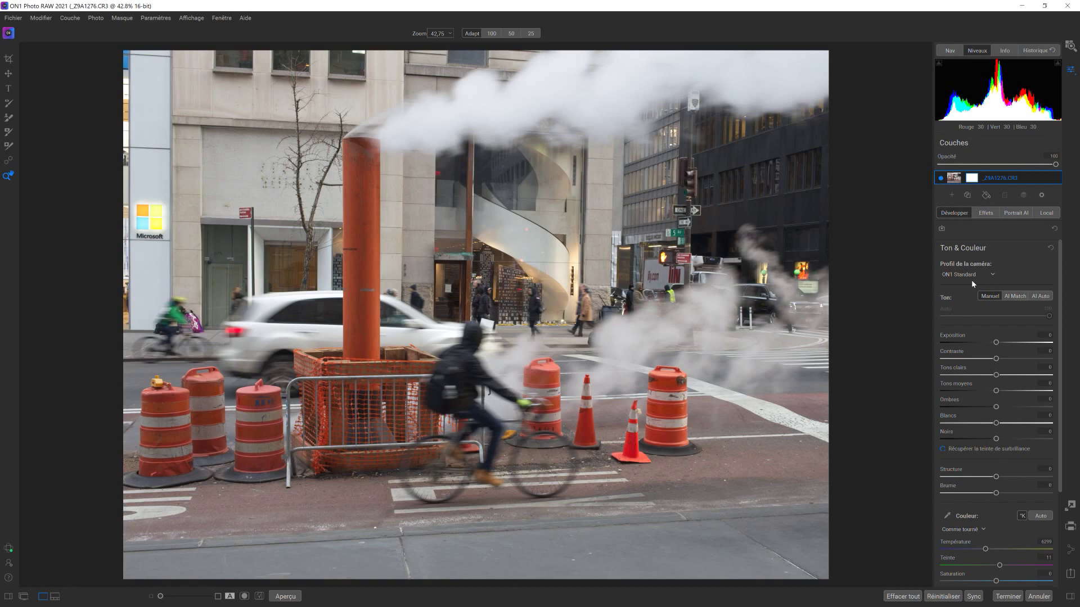
left_click_drag(1057, 342, 1063, 314)
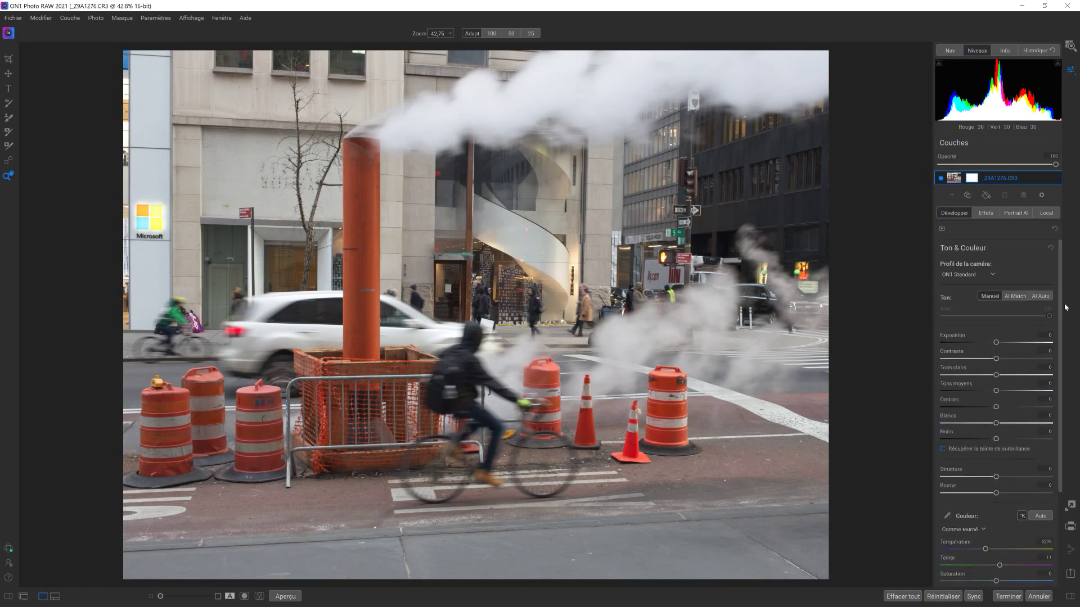
left_click(992, 276)
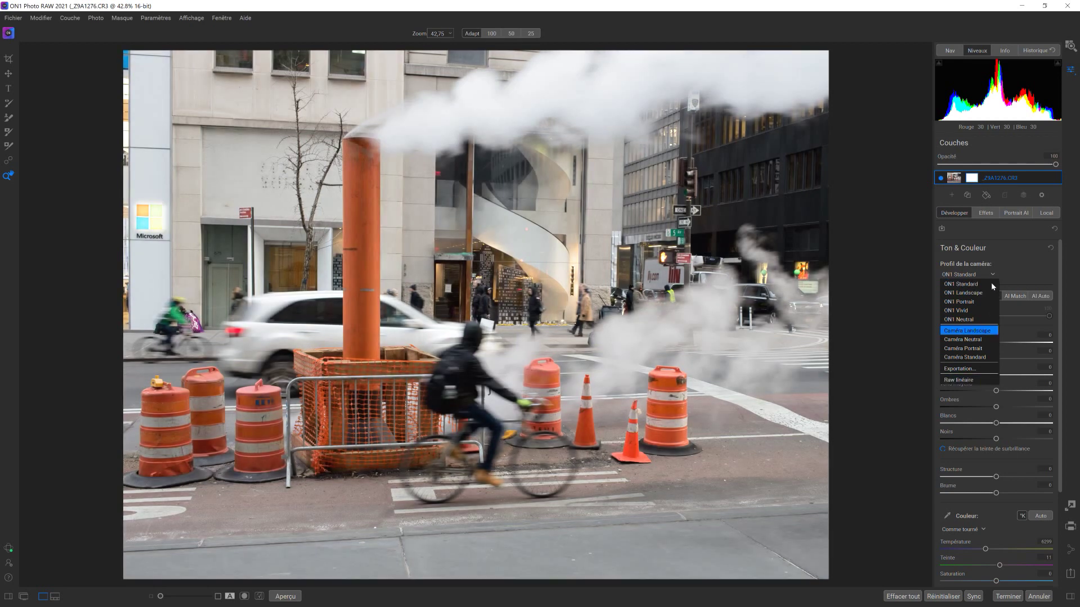
left_click(975, 285)
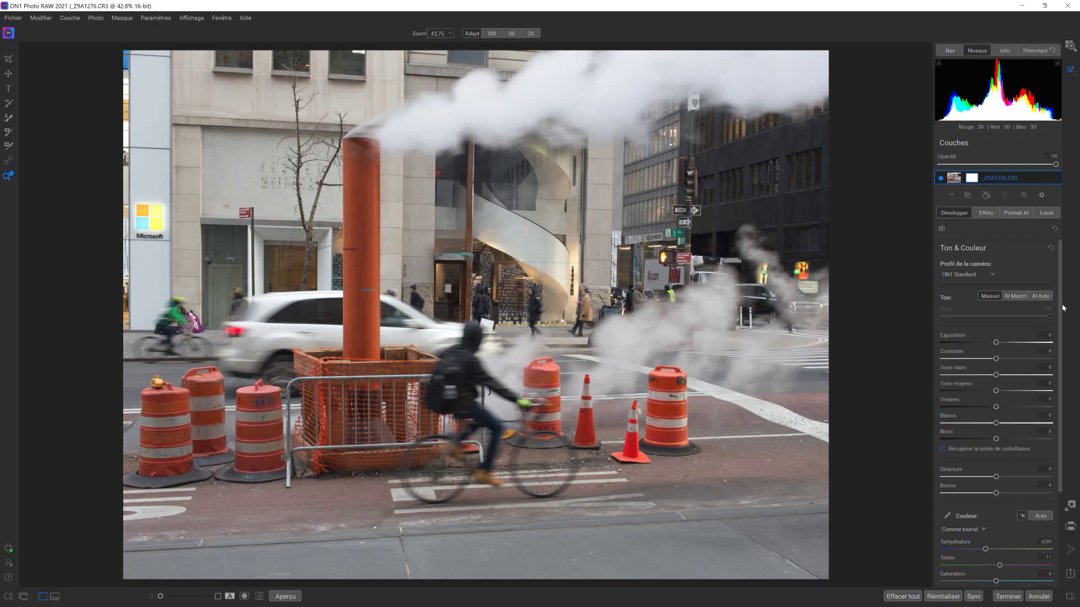
left_click_drag(1062, 309, 1065, 430)
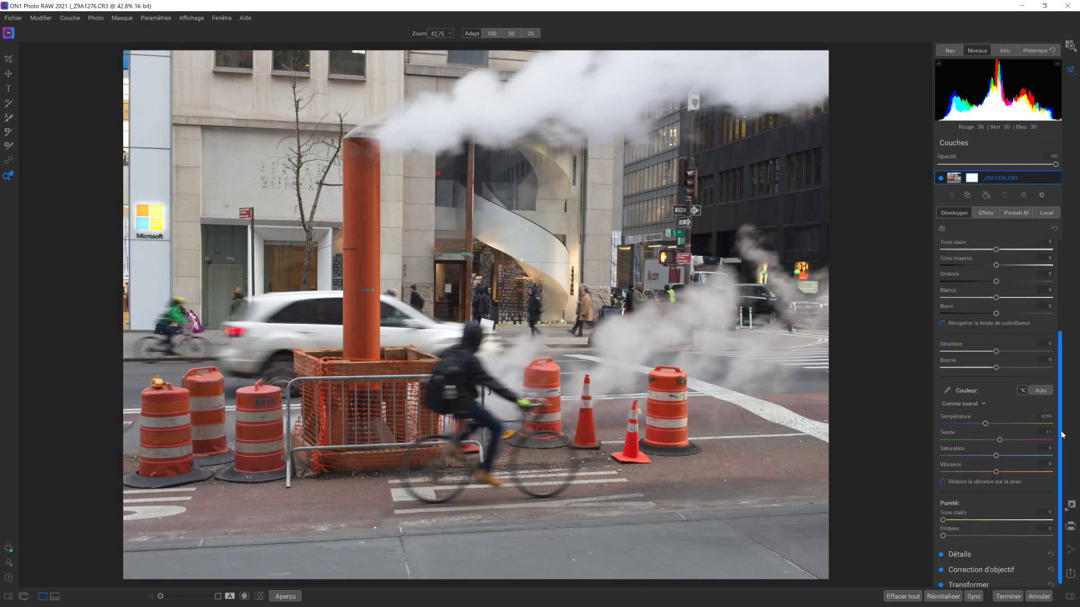
left_click_drag(1061, 433, 1064, 305)
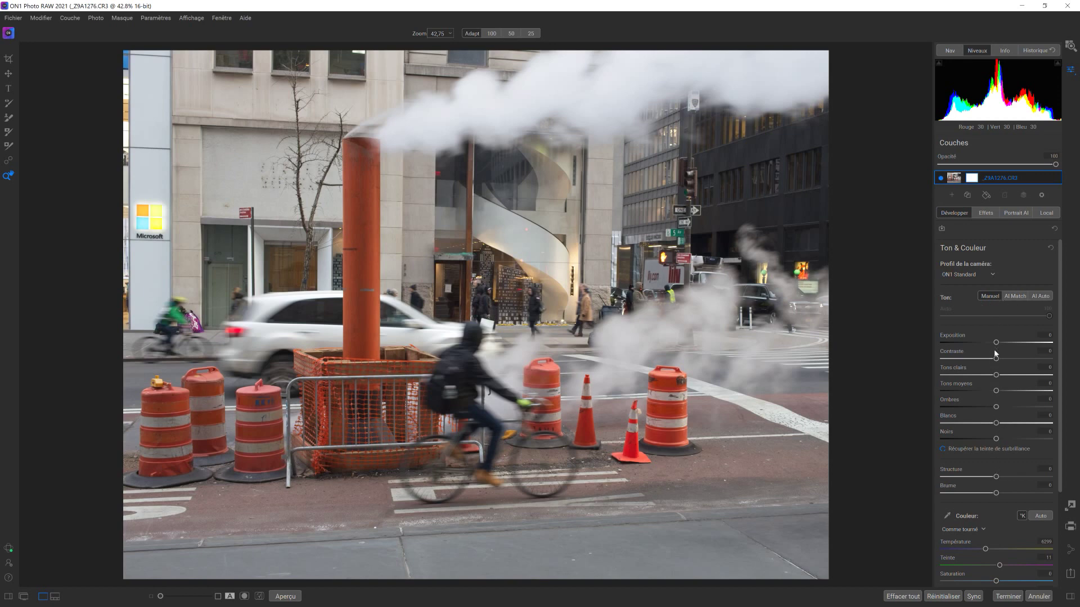
- Try AI Match on the photo's tone and switch it to the AI Auto adjustment
left_click(1016, 296)
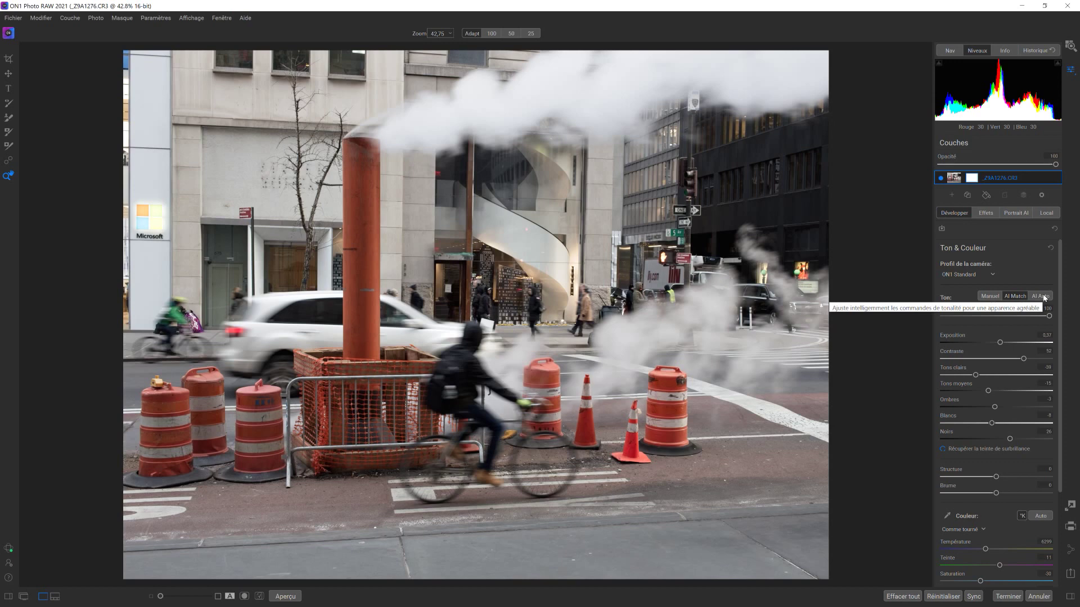
left_click(1042, 296)
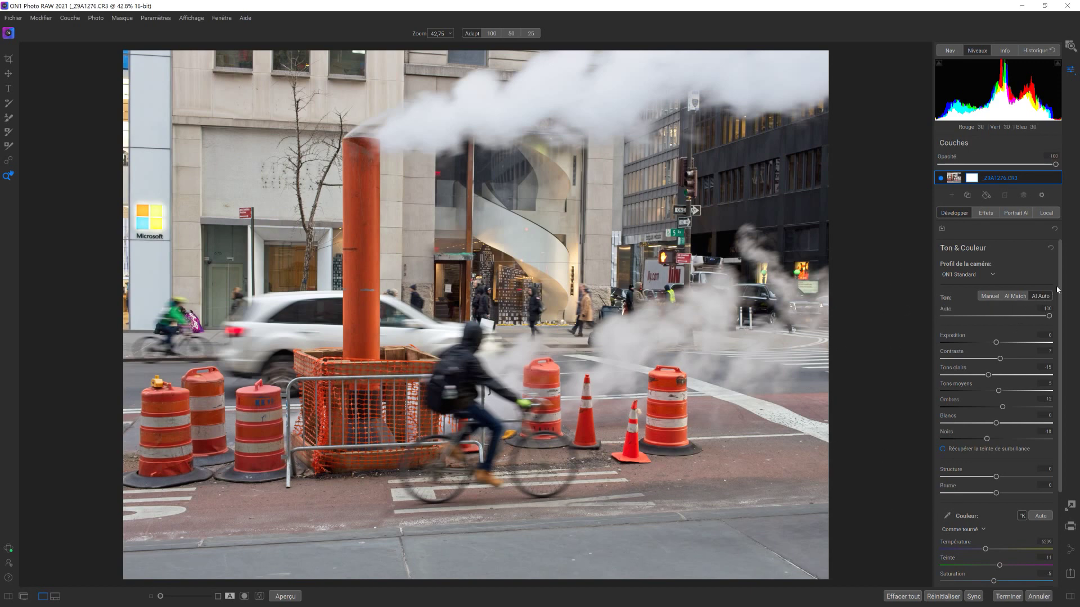
scroll(1059, 287, "down", 3)
scroll(1063, 284, "up", 3)
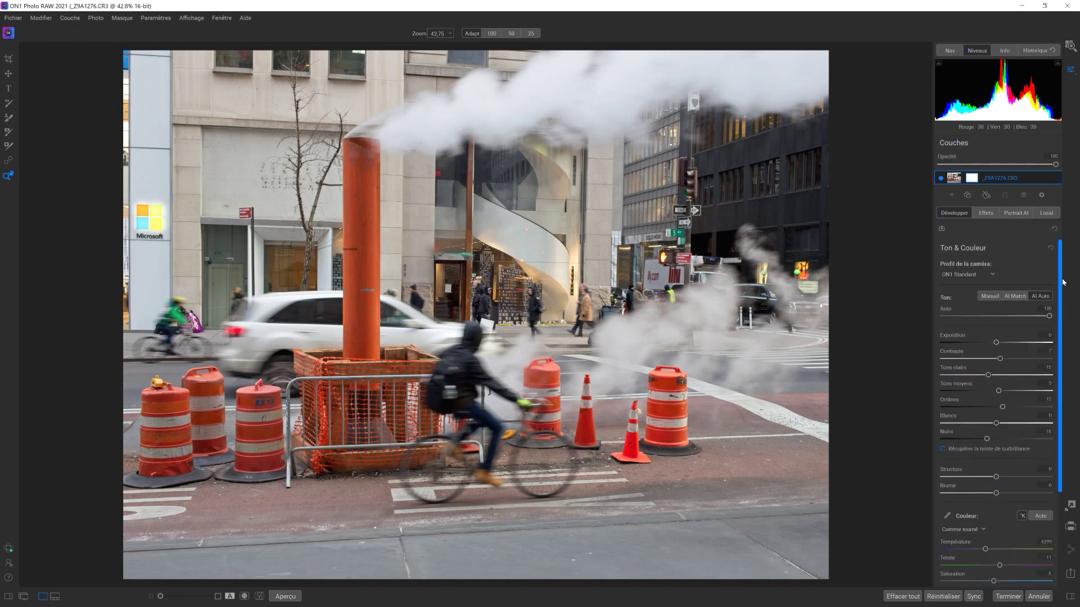
scroll(1062, 292, "down", 2)
scroll(1062, 291, "up", 2)
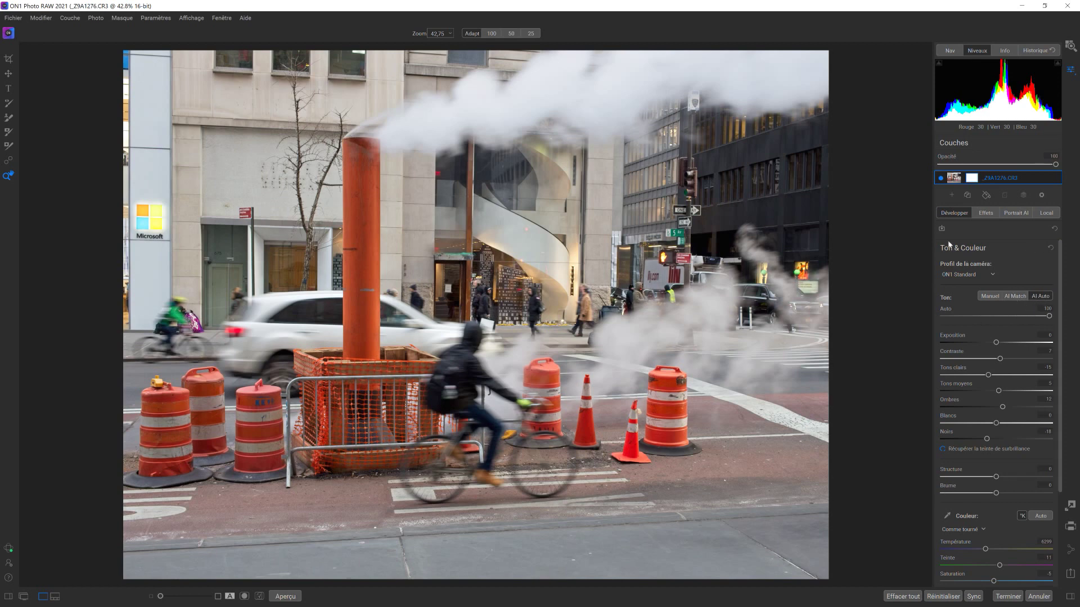
- Switch to the Effets adjustments and briefly show the preset and filter library, hiding it again
left_click(986, 213)
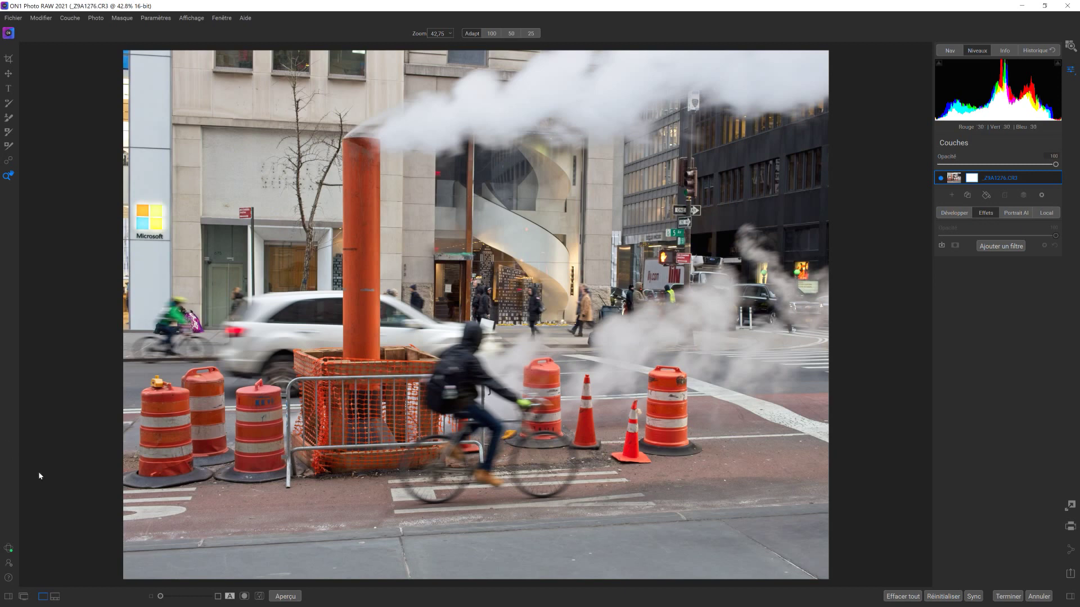
left_click(8, 597)
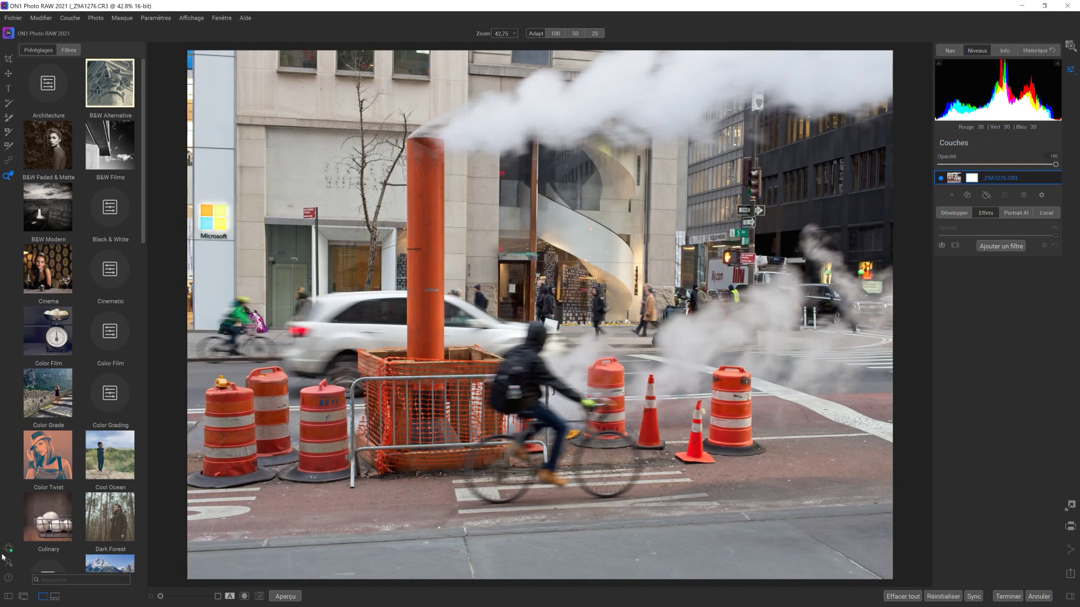
left_click(8, 597)
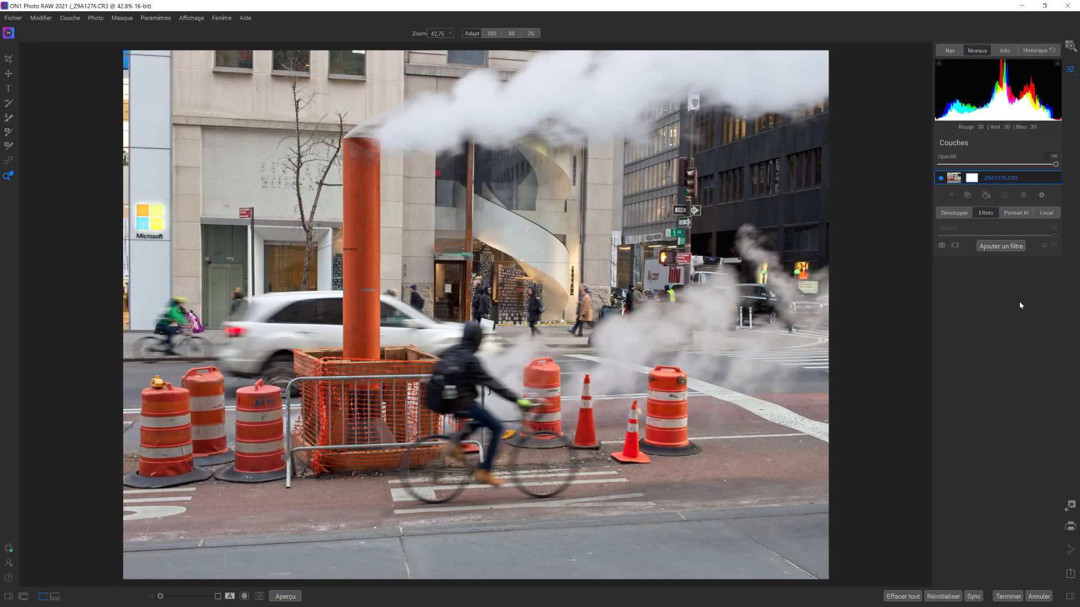
- Add a Courbes filter and shape a gentle S-curve by raising the highlights and lowering the shadows slightly
left_click(1007, 247)
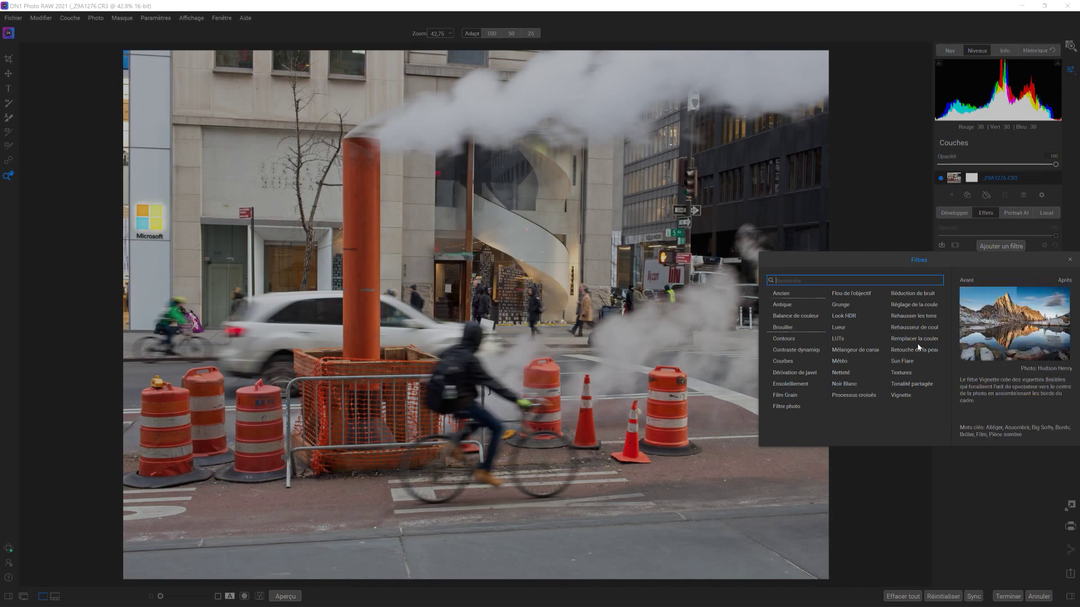
left_click(784, 361)
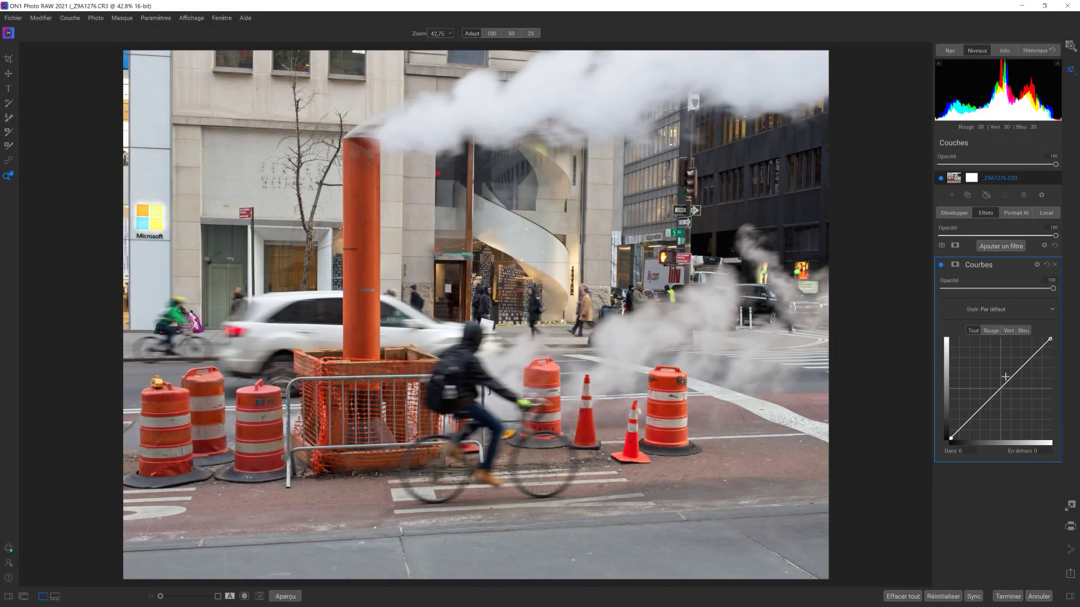
left_click_drag(1026, 362, 1027, 357)
left_click(969, 420)
left_click_drag(970, 420, 970, 422)
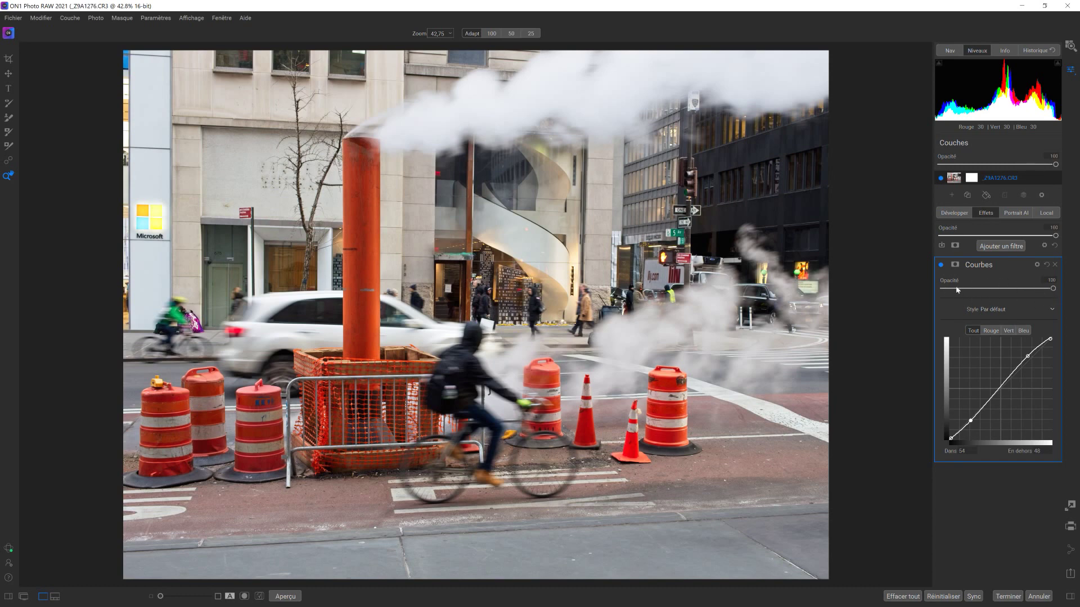
- Test the Courbes filter's opacity, returning it to 100, review its blending options with the mode kept at Normal, and collapse the filter
mouse_move(1054, 290)
left_mouse_down()
mouse_move(996, 292)
mouse_move(1059, 289)
left_mouse_up()
mouse_move(1053, 290)
left_mouse_down()
mouse_move(942, 290)
mouse_move(1061, 289)
left_mouse_up()
left_click(1037, 265)
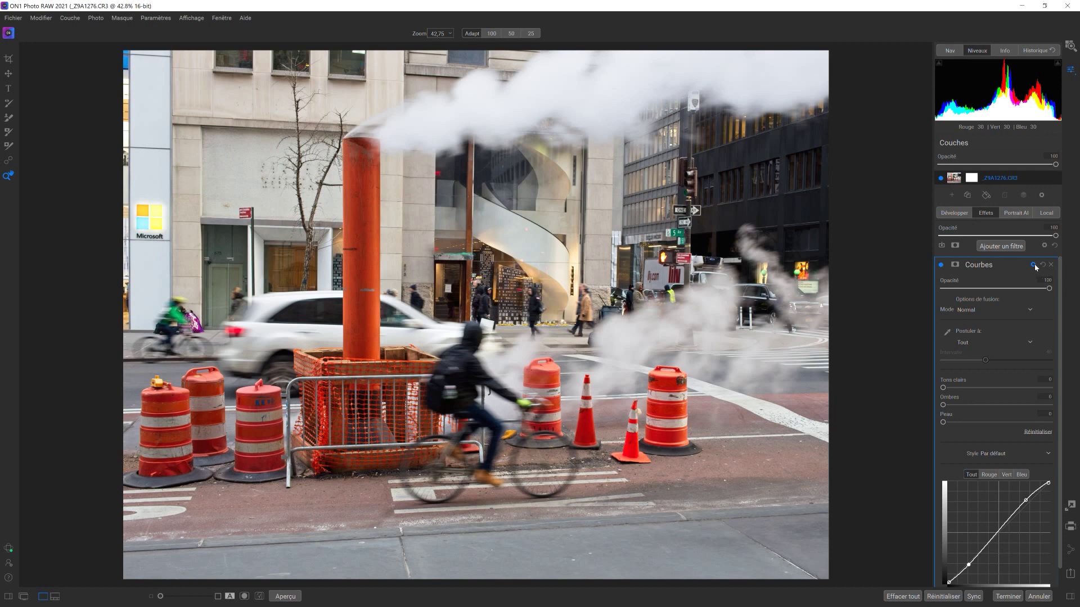
left_click(1058, 278)
left_click(1030, 310)
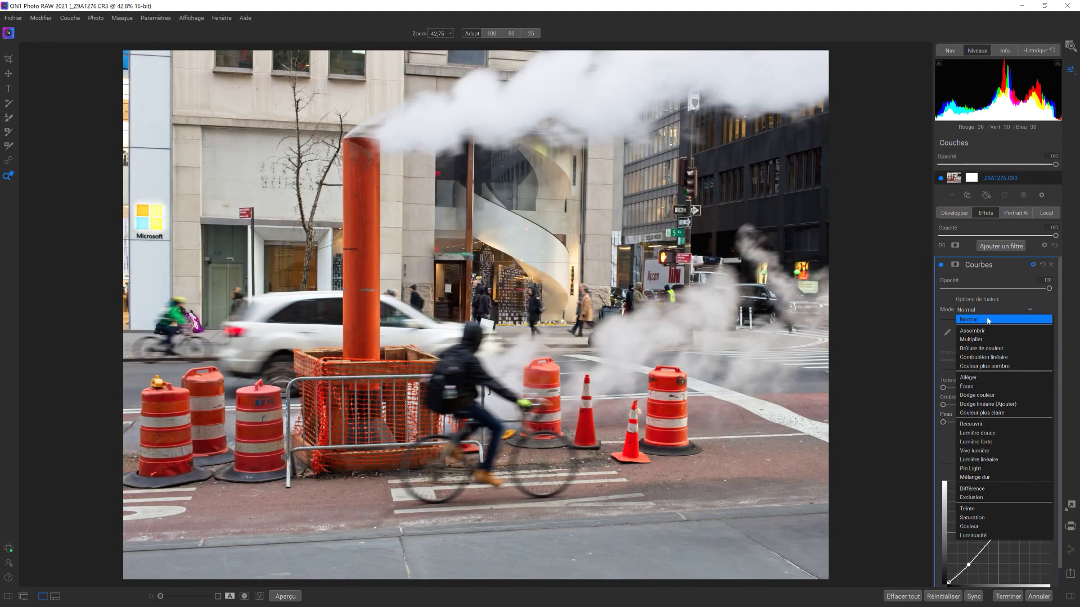
left_click(987, 320)
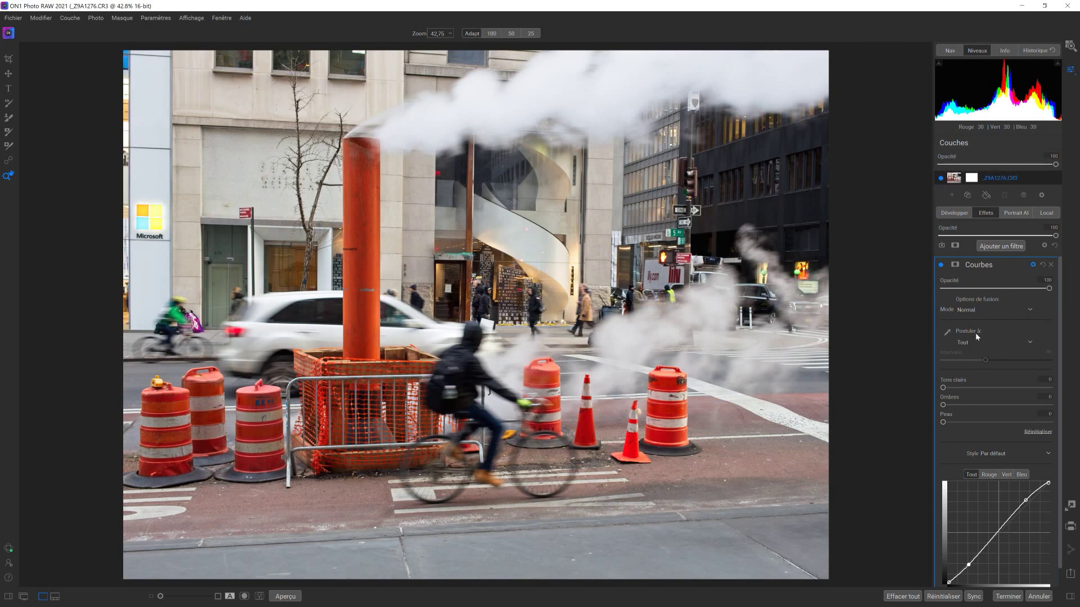
scroll(1063, 317, "down", 1)
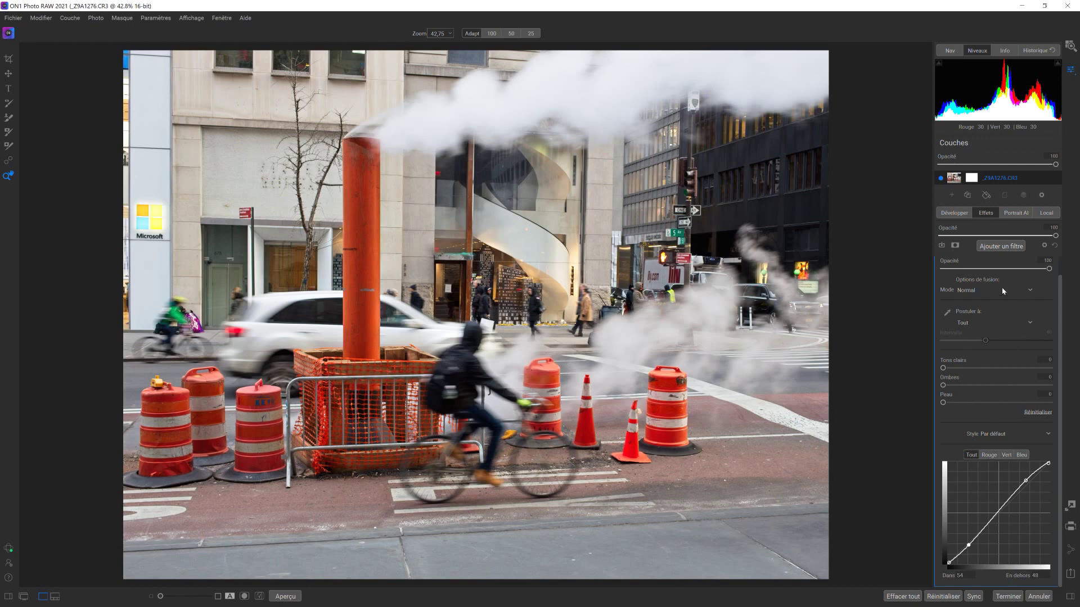
left_click(1044, 247)
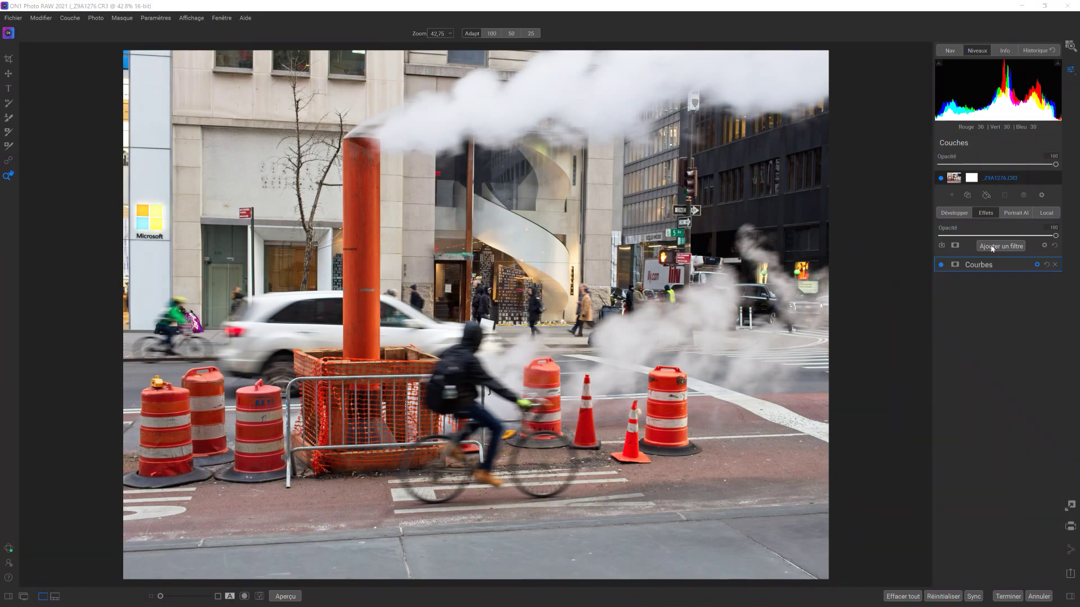
- Add a Dérivation de javel filter and apply its Normal preset
left_click(992, 246)
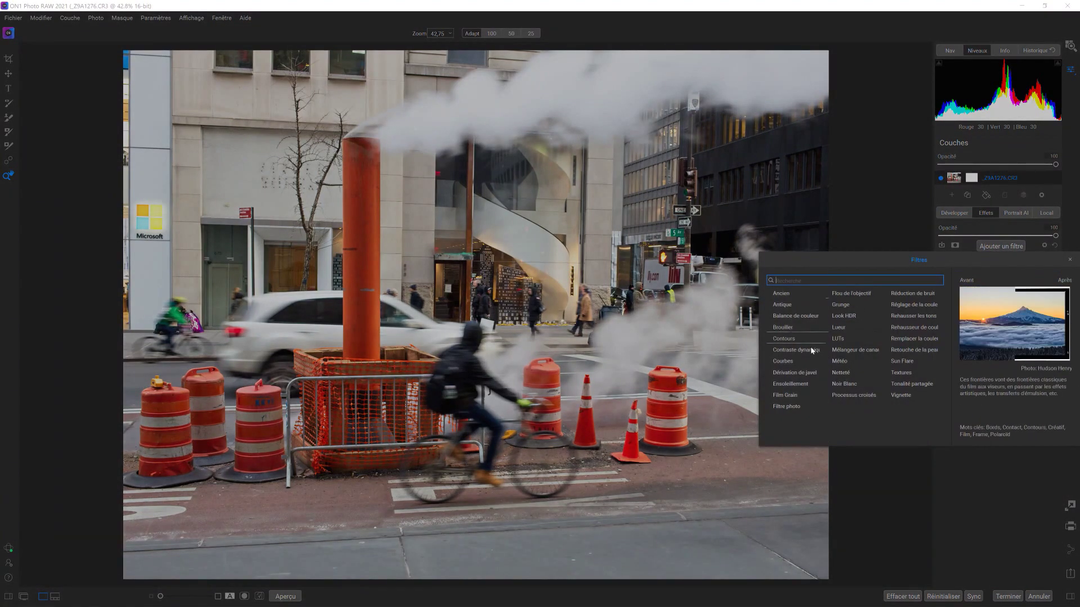
left_click(800, 376)
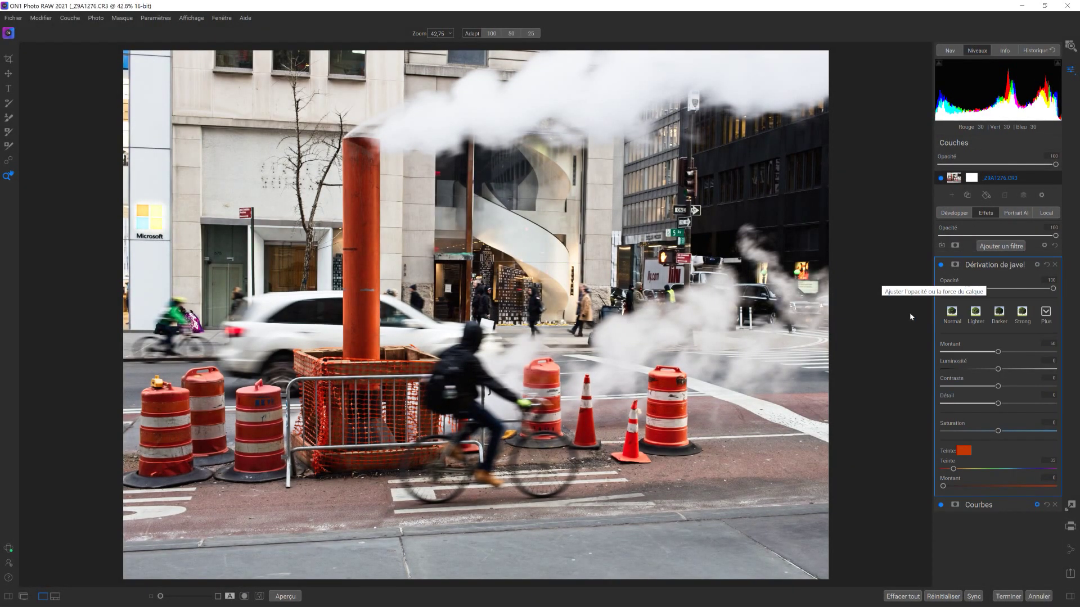
left_click(953, 315)
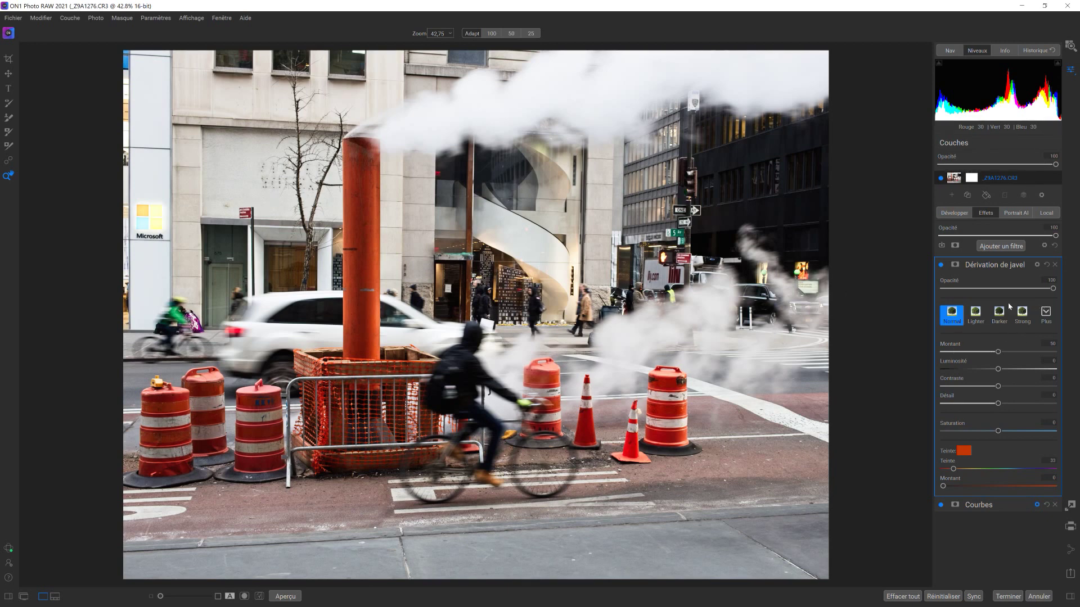
- Set the Dérivation de javel filter's opacity to 50, view its mask options, and collapse the filter
left_click_drag(1054, 289, 999, 295)
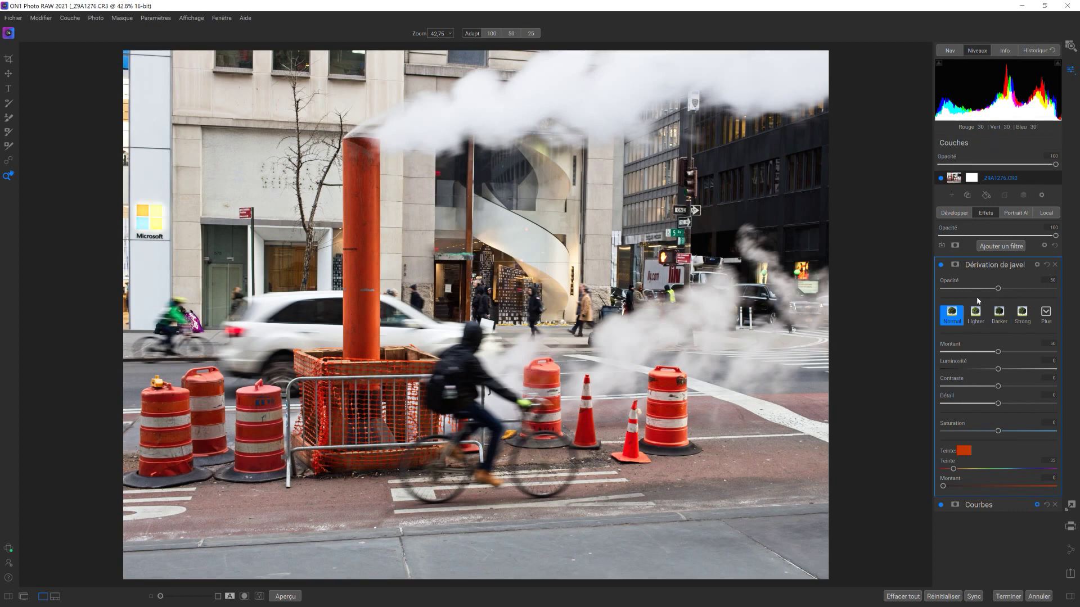
left_click(956, 265)
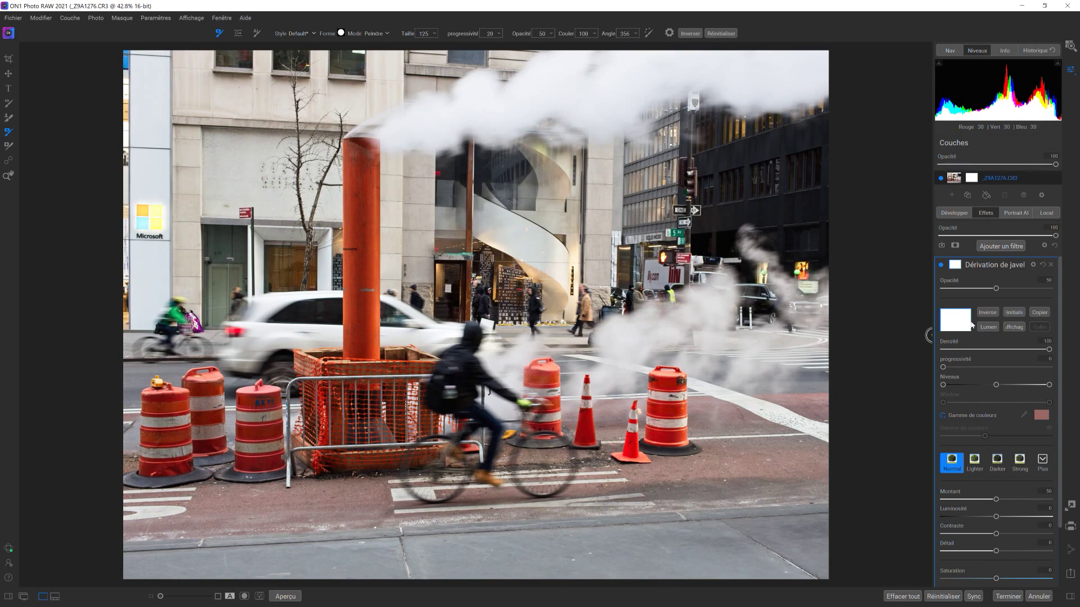
left_click(992, 267)
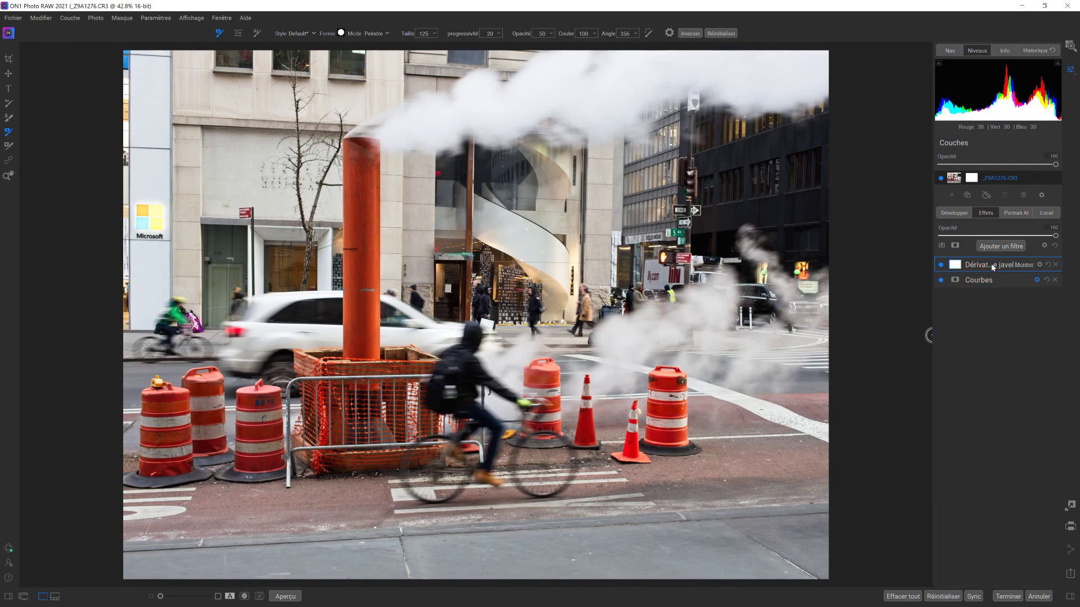
- Compare the photo with the Dérivation de javel filter off and on, and return to the Zoom tool
left_click(941, 268)
left_click(941, 265)
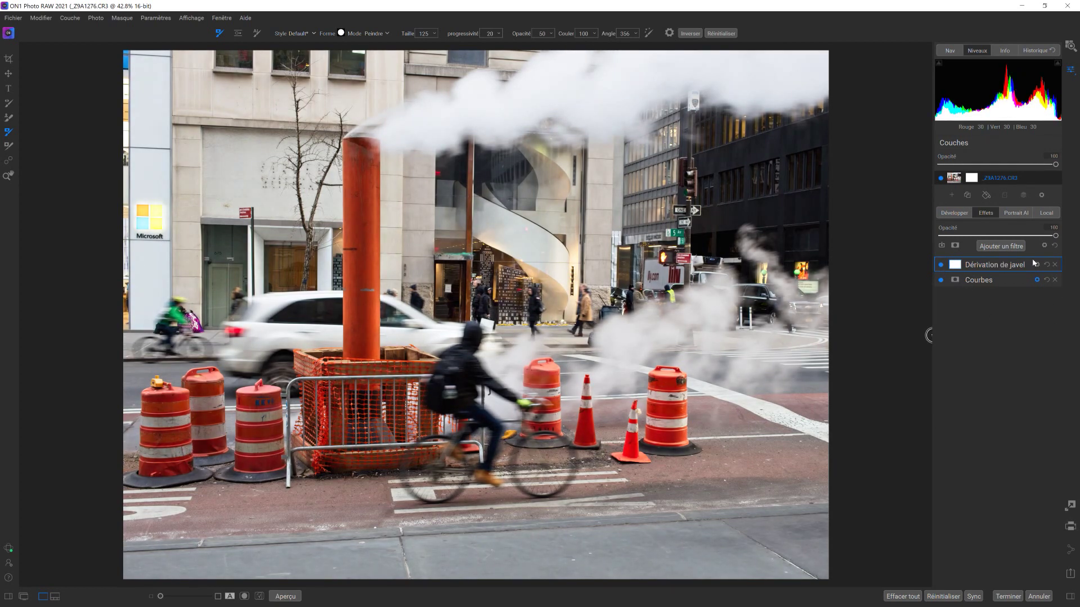
key("z")
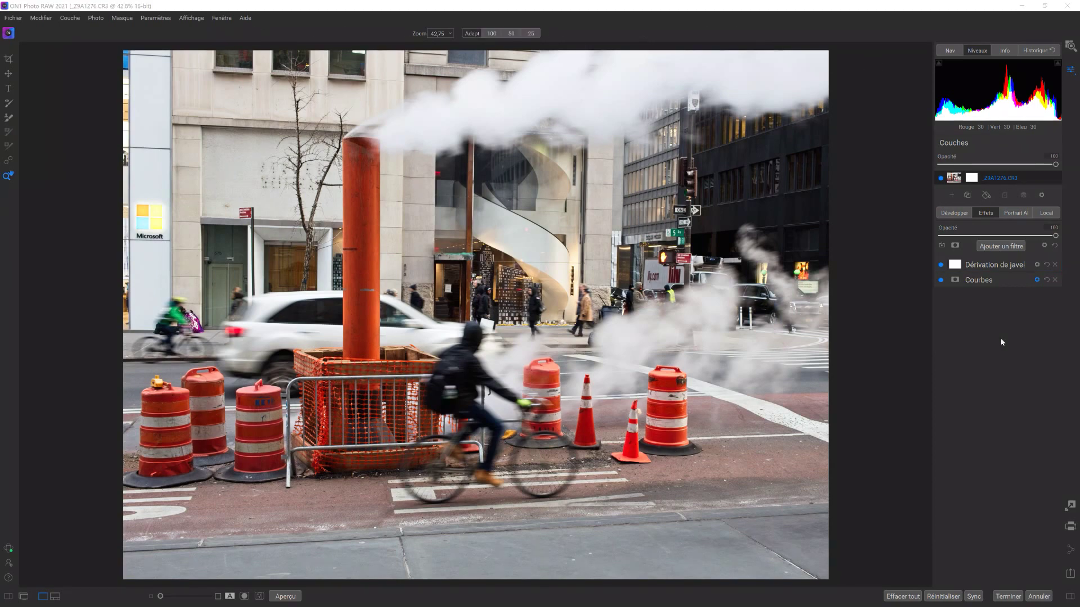
- Add a Lueur filter and apply its Normal preset
left_click(995, 247)
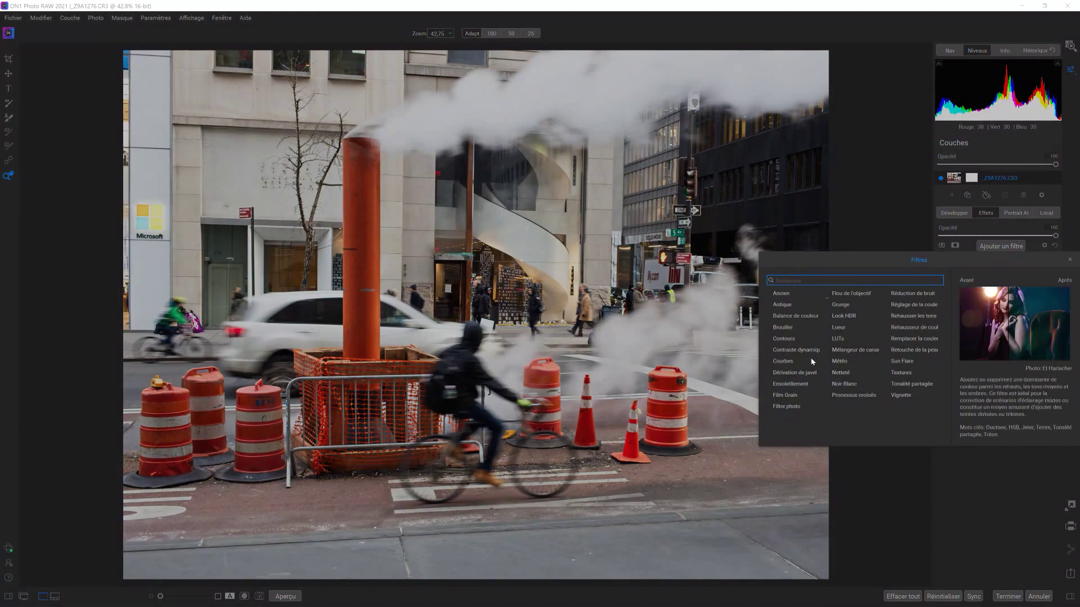
left_click(838, 328)
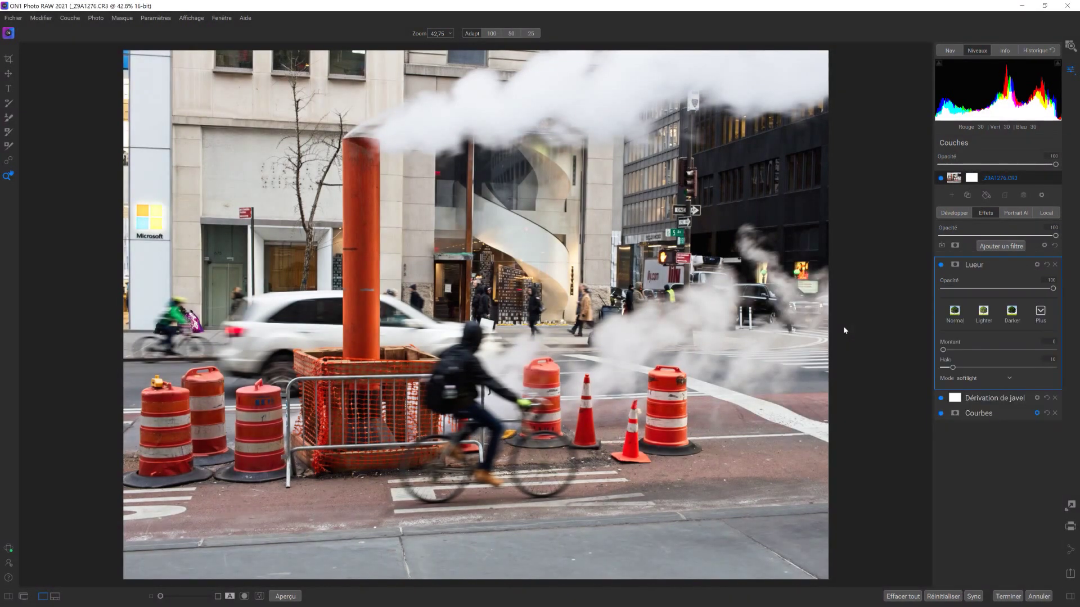
left_click(1041, 314)
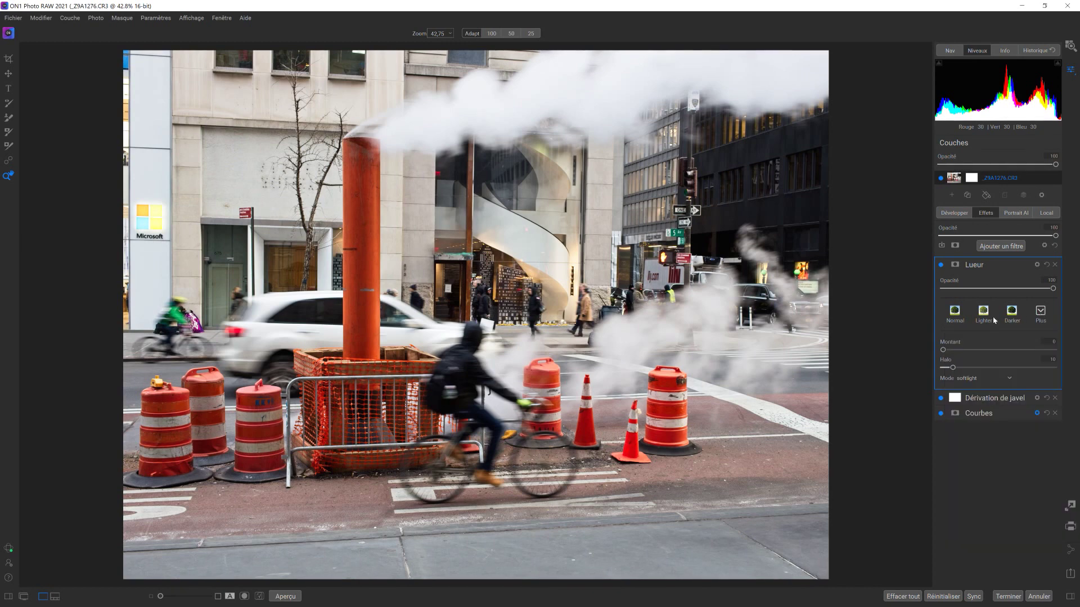
left_click(954, 313)
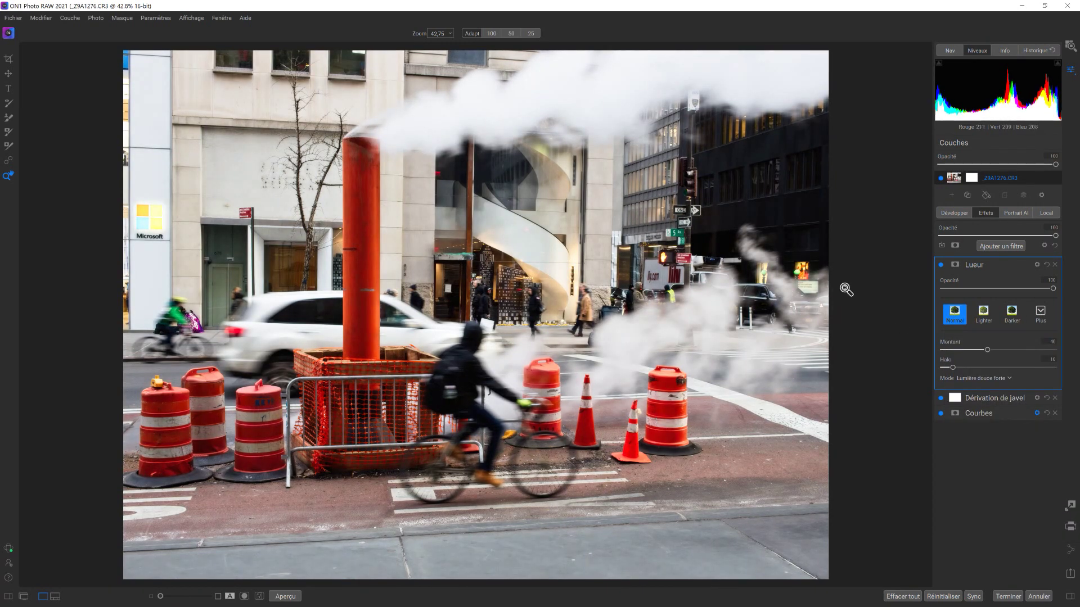
- Compare the photo with the Lueur filter off and on, lower its opacity slightly, and collapse the filter
left_click(941, 265)
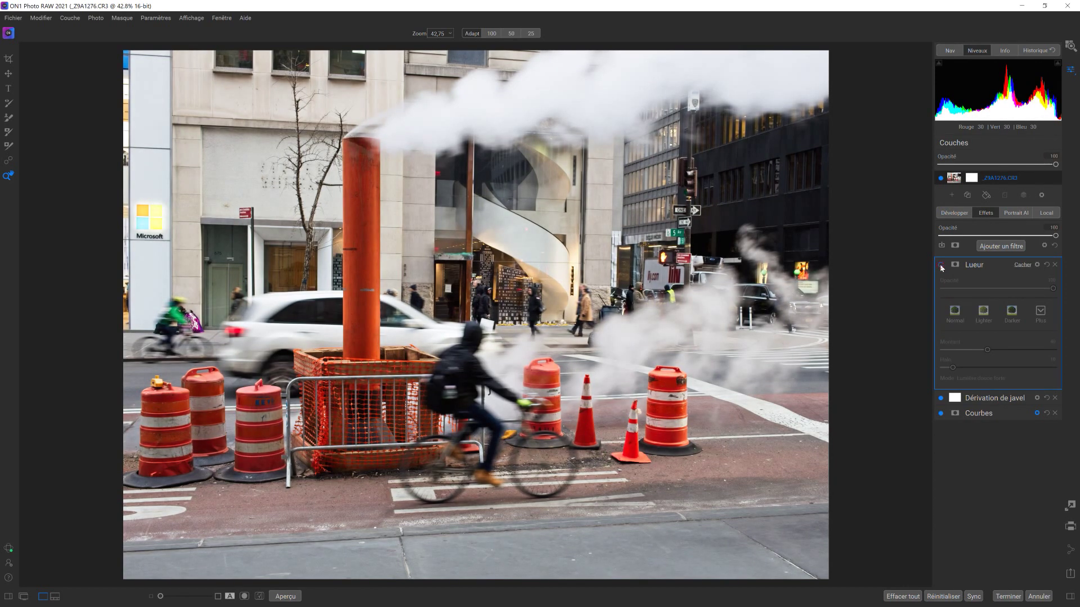
left_click(941, 264)
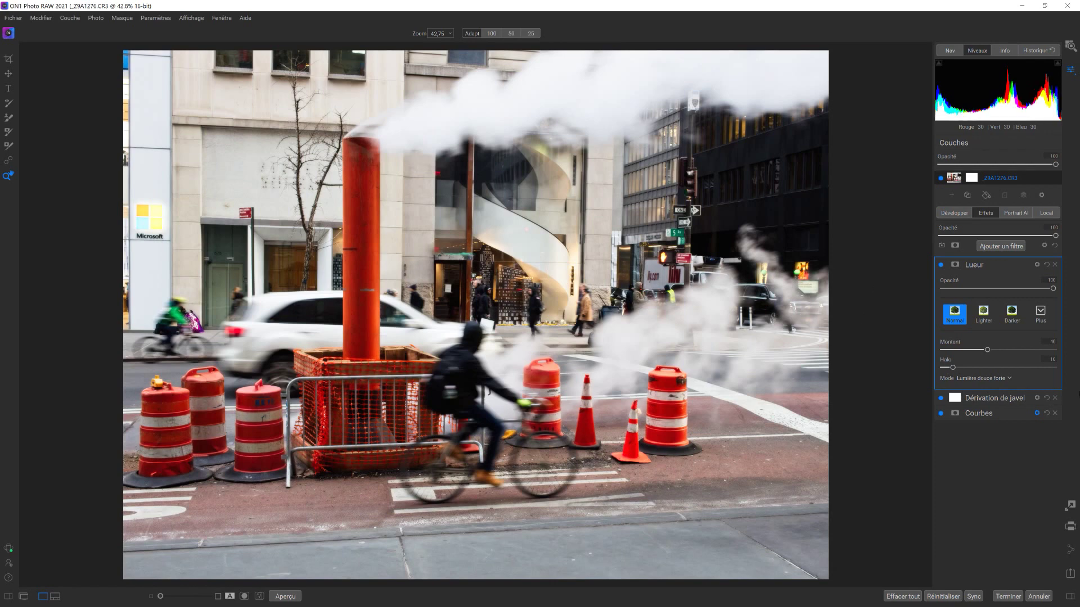
left_click_drag(1052, 291, 1031, 293)
left_click(981, 268)
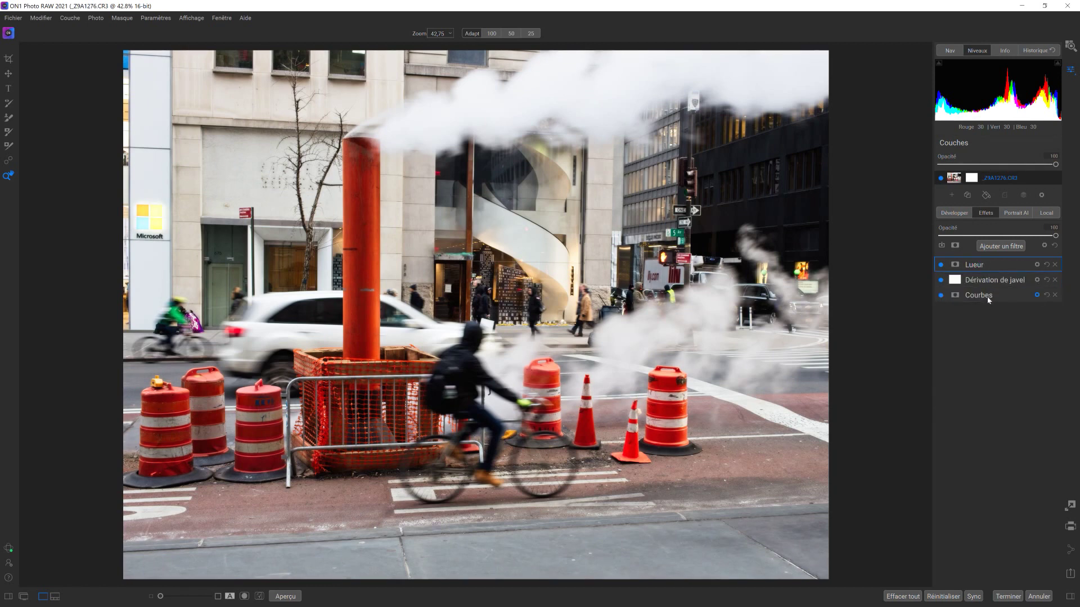
- Add a local gradient adjustment darkening the foreground road, tilted along the curb with a narrowed transition, and set its exposure to -0.5
left_click(1047, 214)
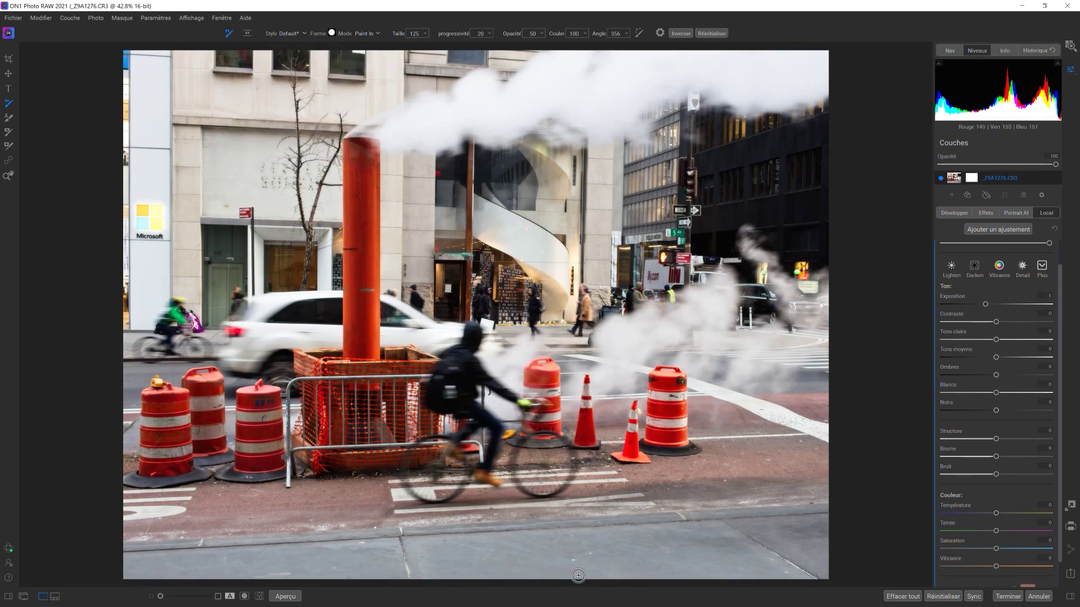
left_click(247, 34)
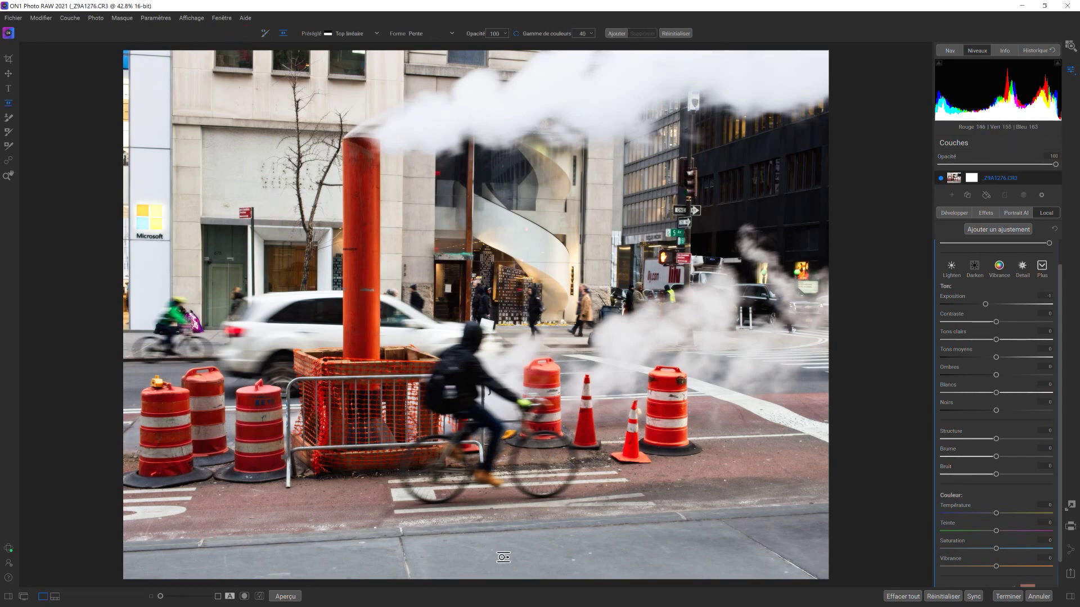
left_click_drag(537, 564, 573, 525)
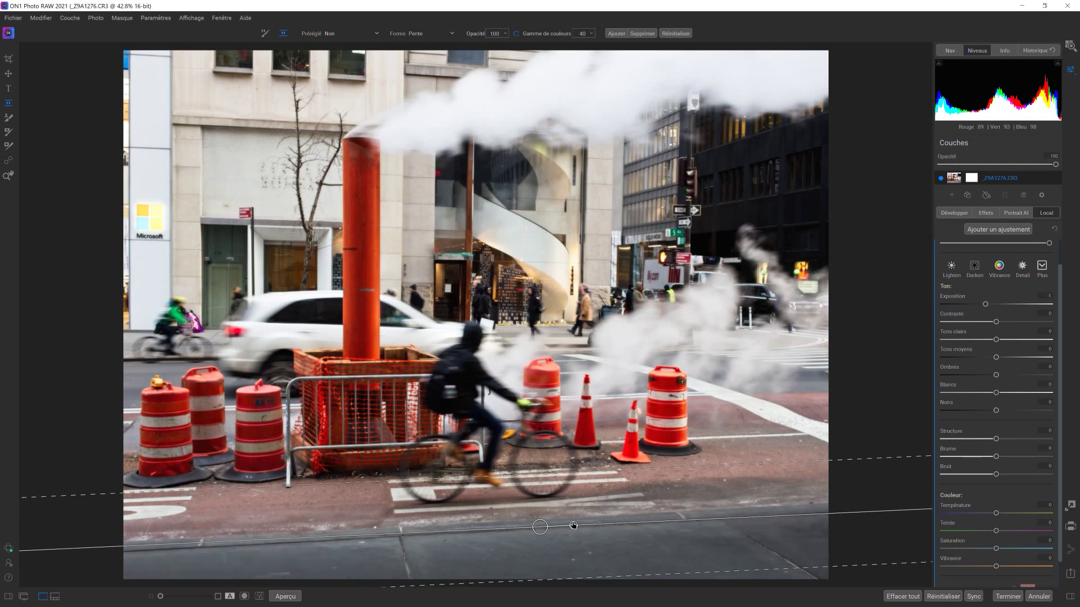
left_click_drag(552, 477, 559, 508)
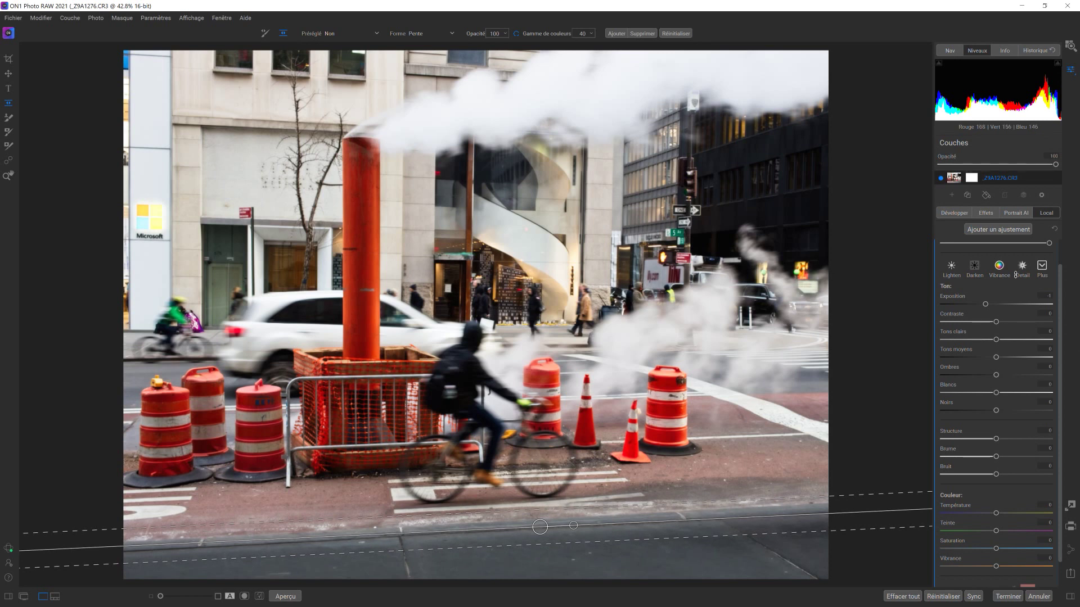
left_click_drag(984, 305, 991, 307)
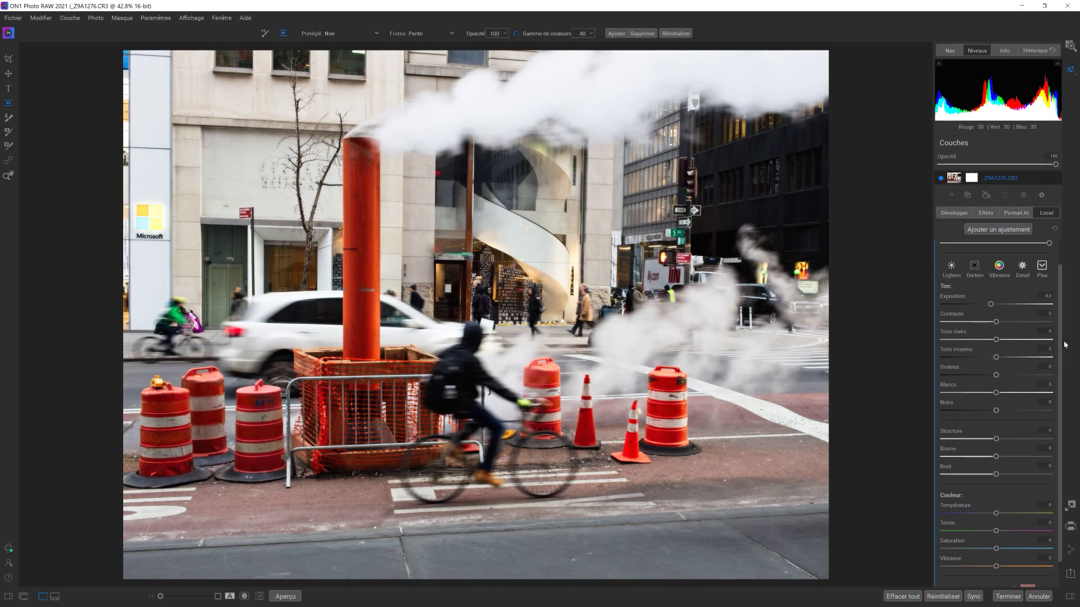
- Review the local adjustment's tone and colour settings, collapse the adjustment, and return to the Zoom tool
scroll(1060, 360, "down", 1)
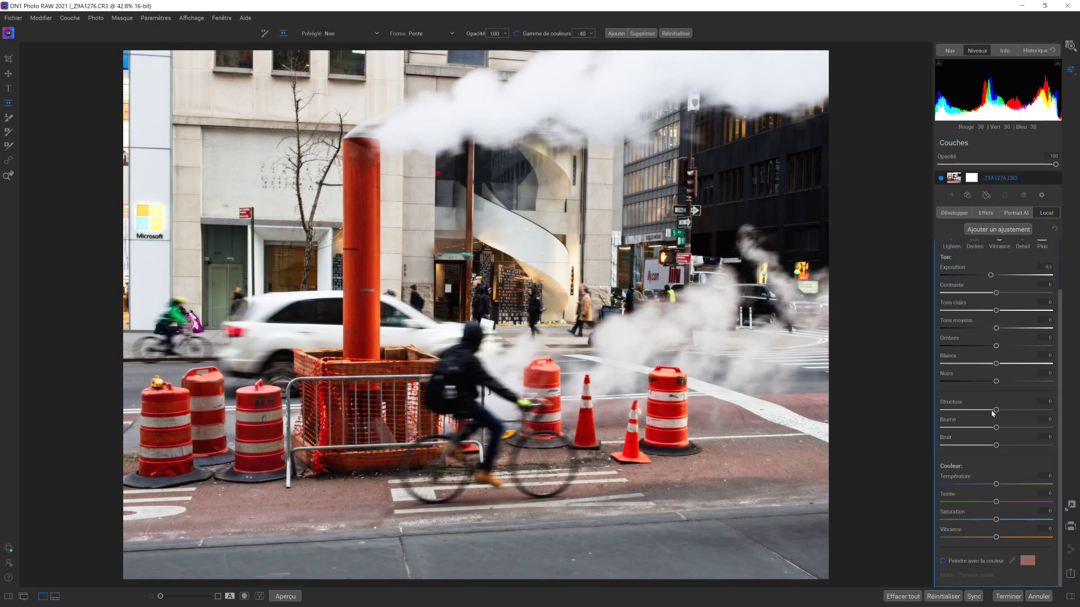
scroll(1060, 421, "up", 2)
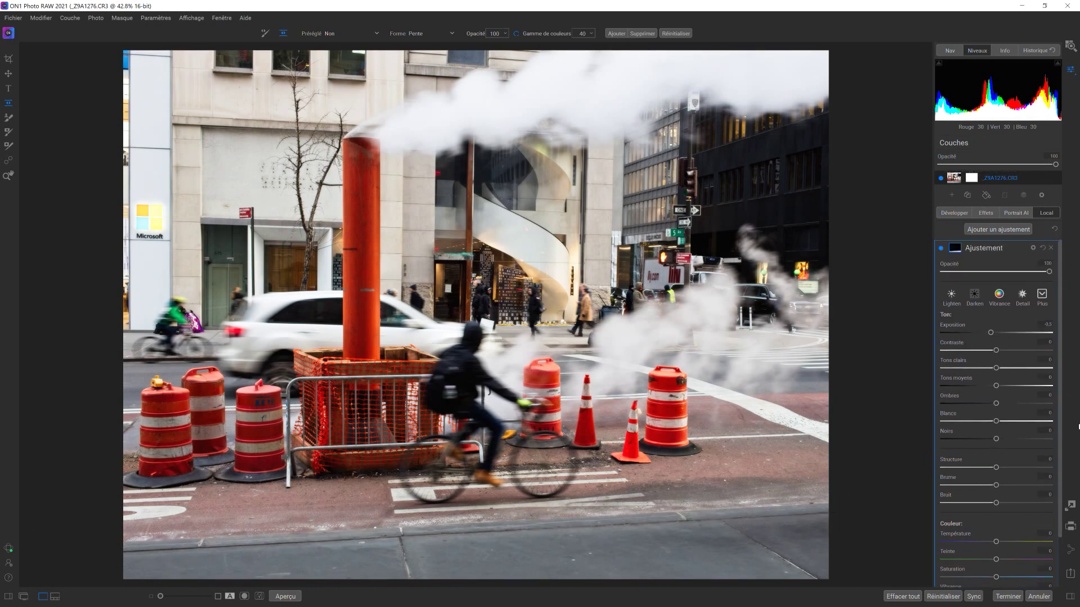
scroll(1062, 388, "down", 2)
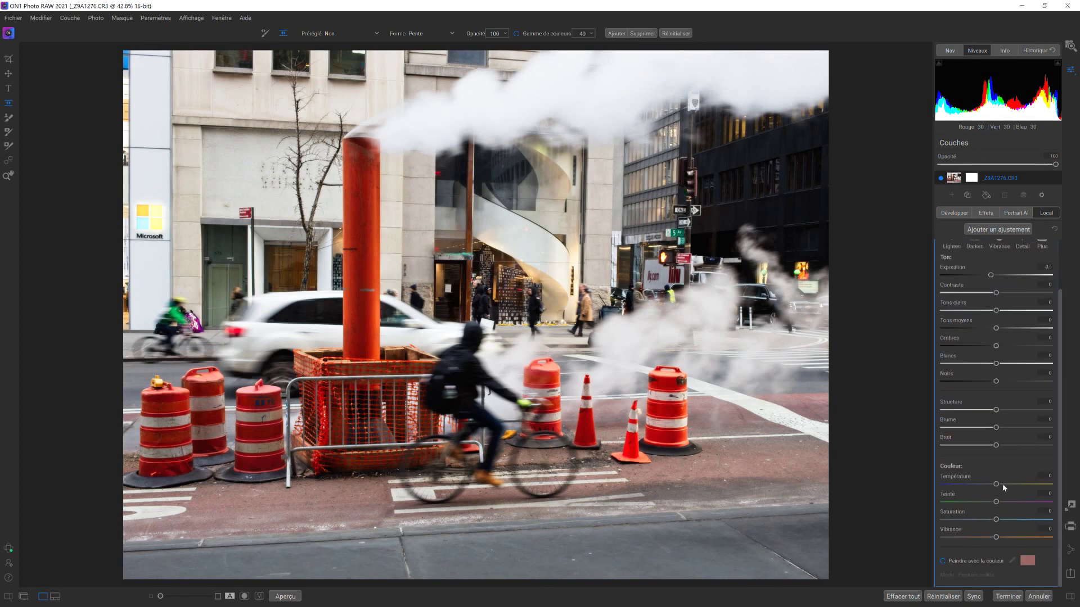
scroll(1061, 383, "up", 2)
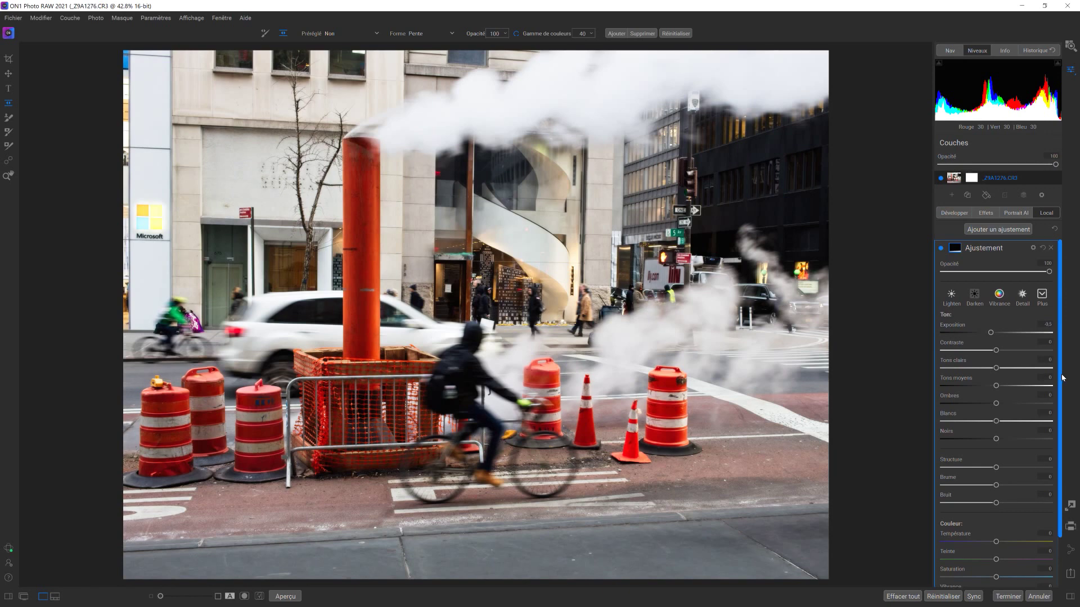
left_click(990, 251)
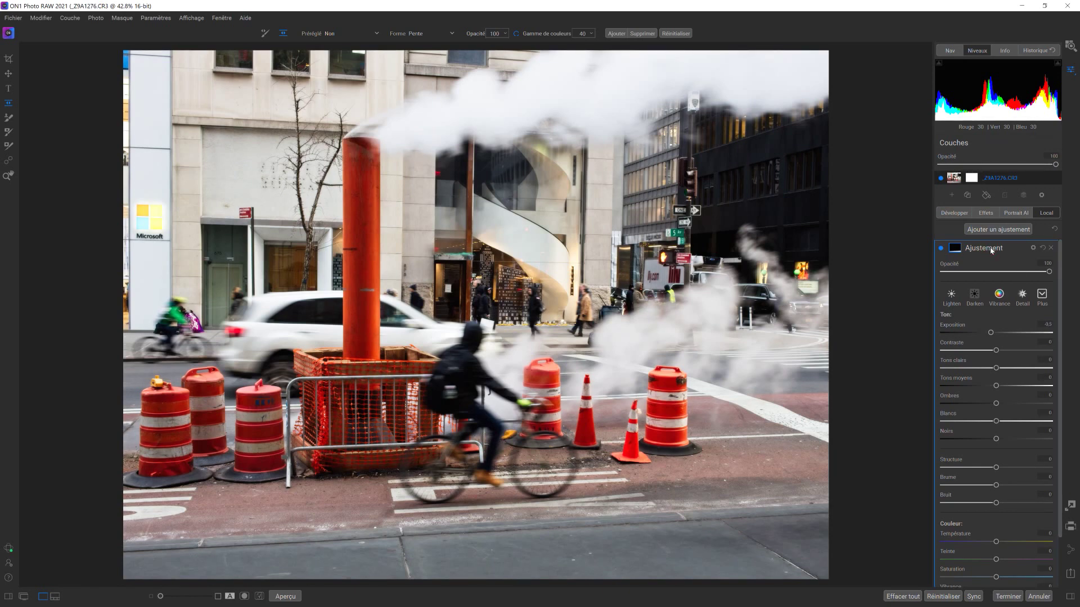
left_click(991, 251)
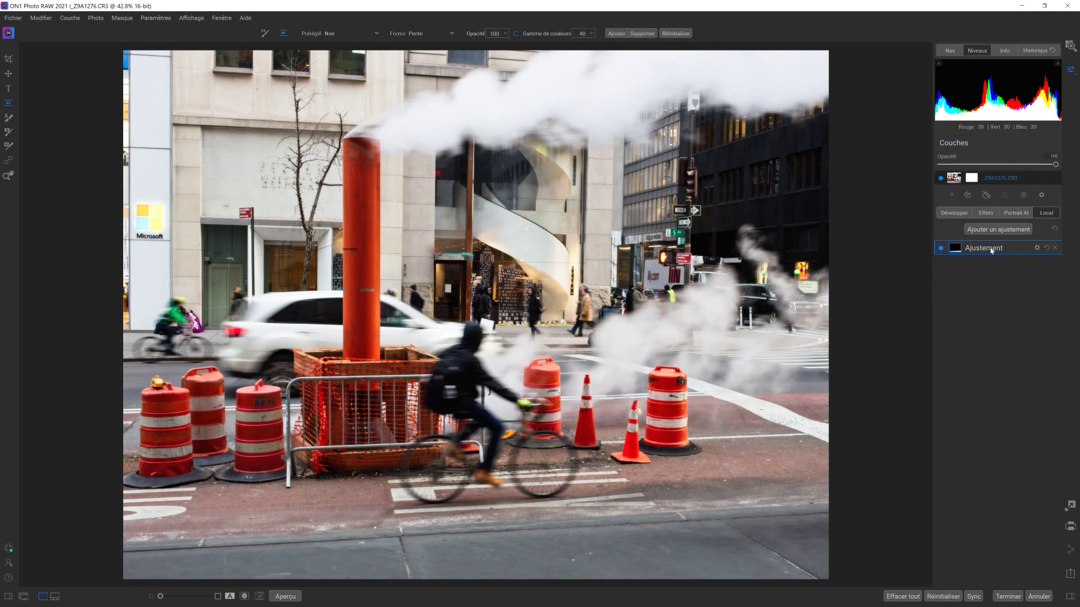
key("z")
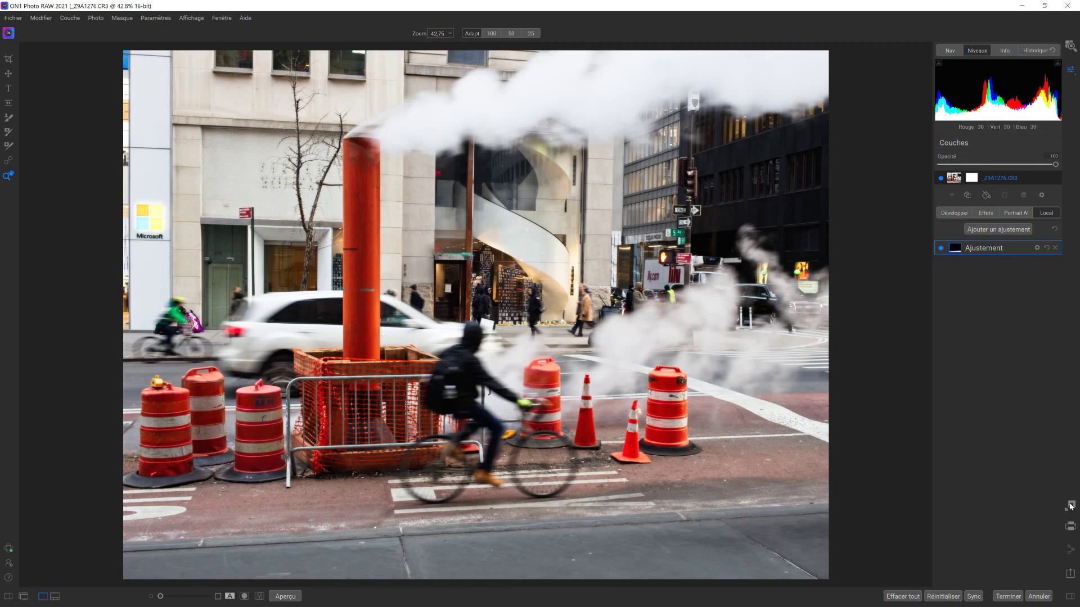
- Open the export settings and examine the Grandeur de la photo resizing options, leaving resizing switched off
left_click(1071, 573)
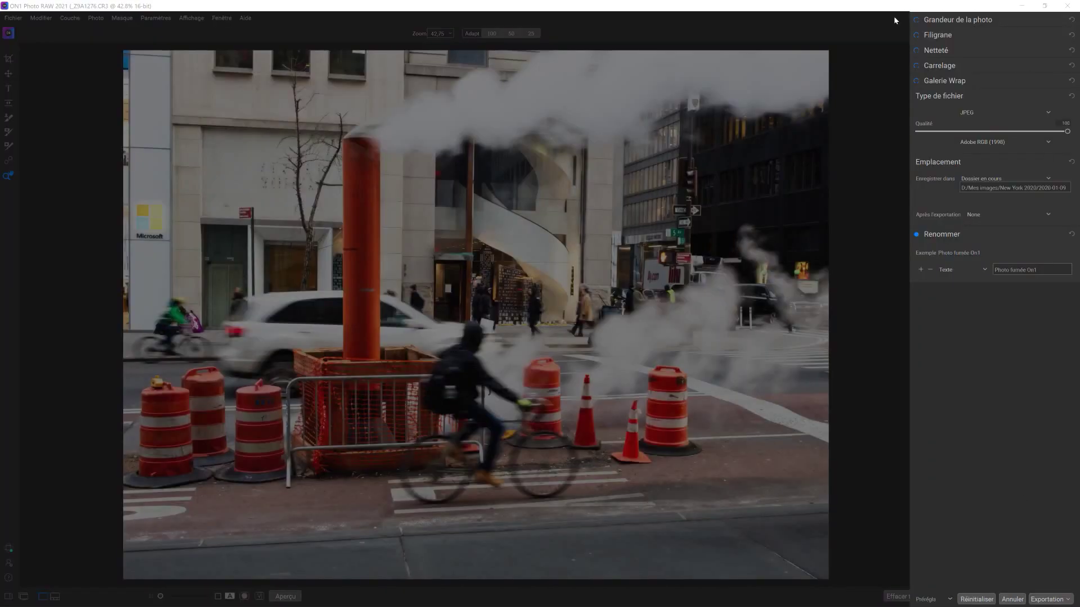
left_click(932, 21)
left_click(916, 21)
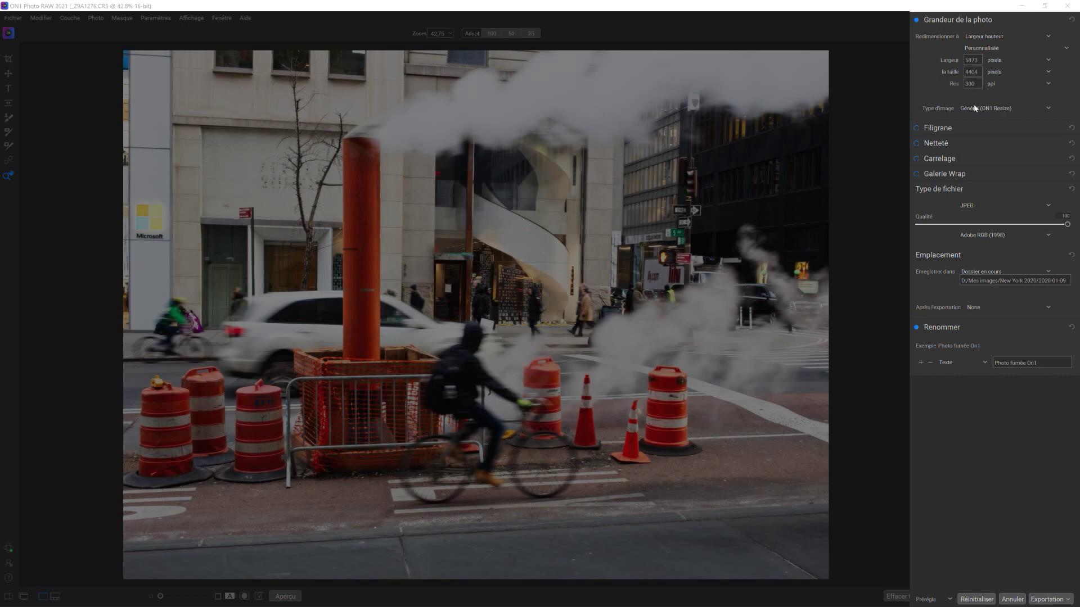
left_click(917, 20)
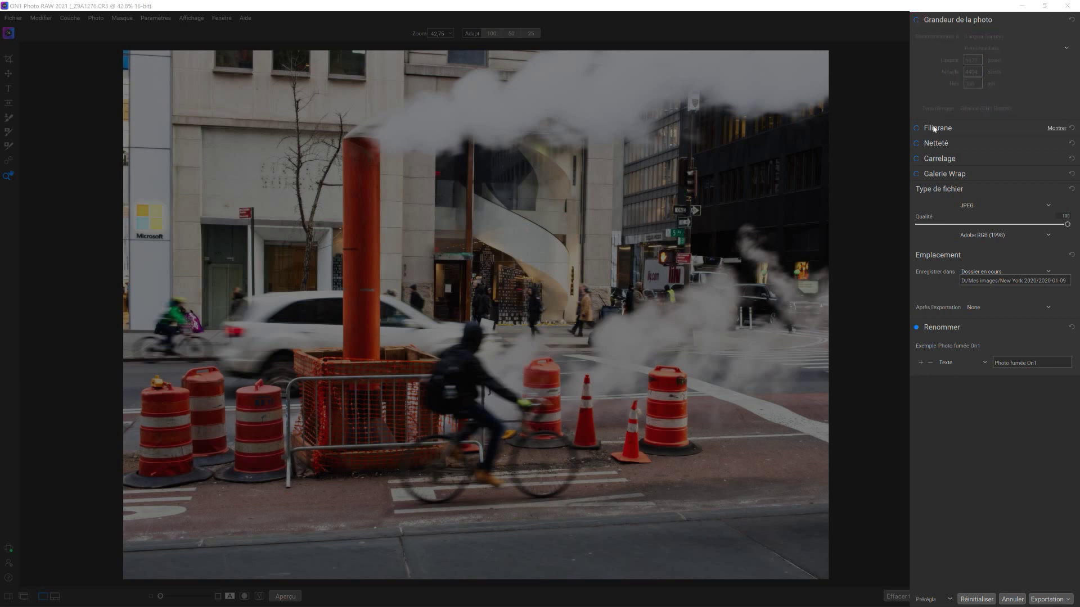
left_click(948, 21)
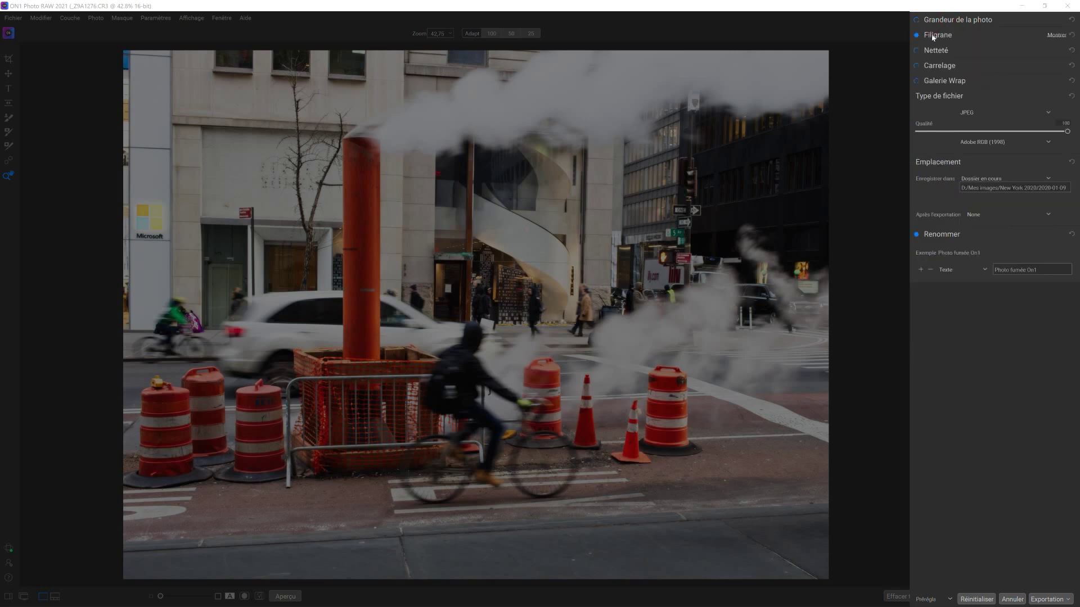
- Examine the Filigrane watermark options, switch the watermark off, and collapse the section
left_click(932, 36)
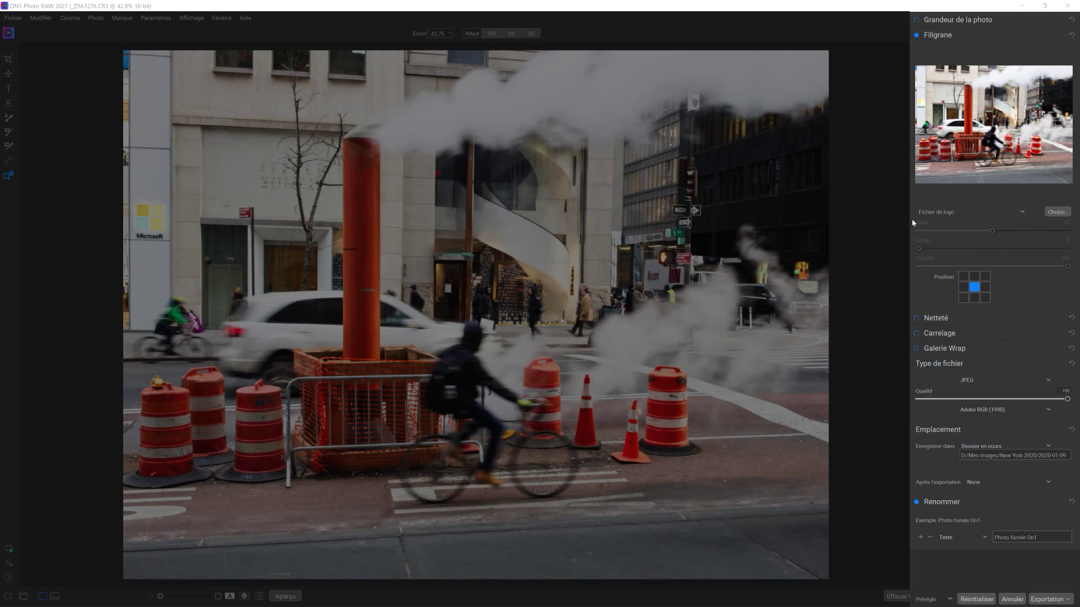
left_click(917, 34)
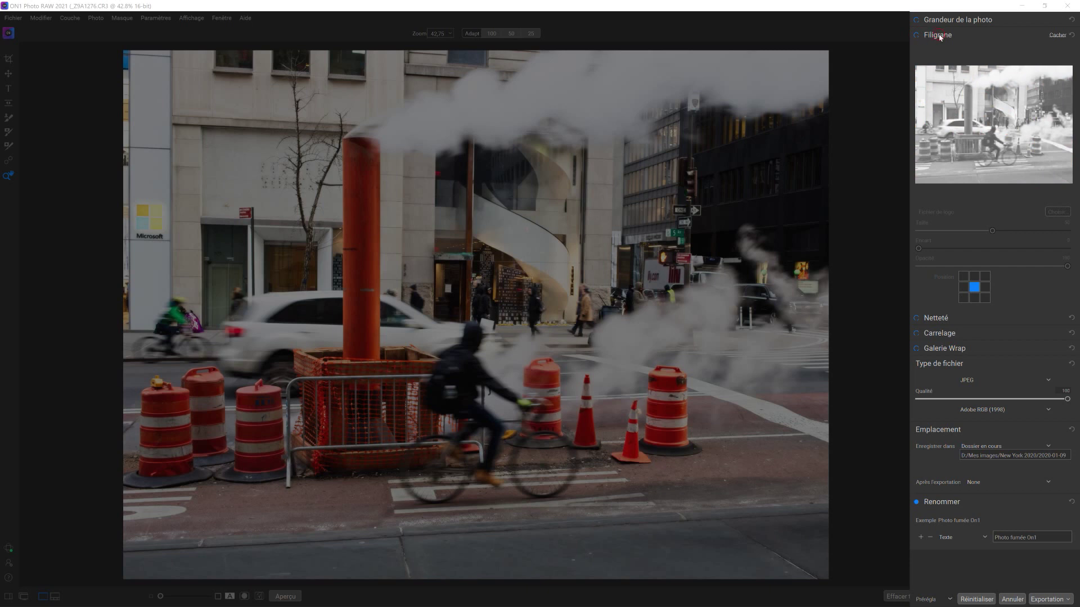
left_click(940, 37)
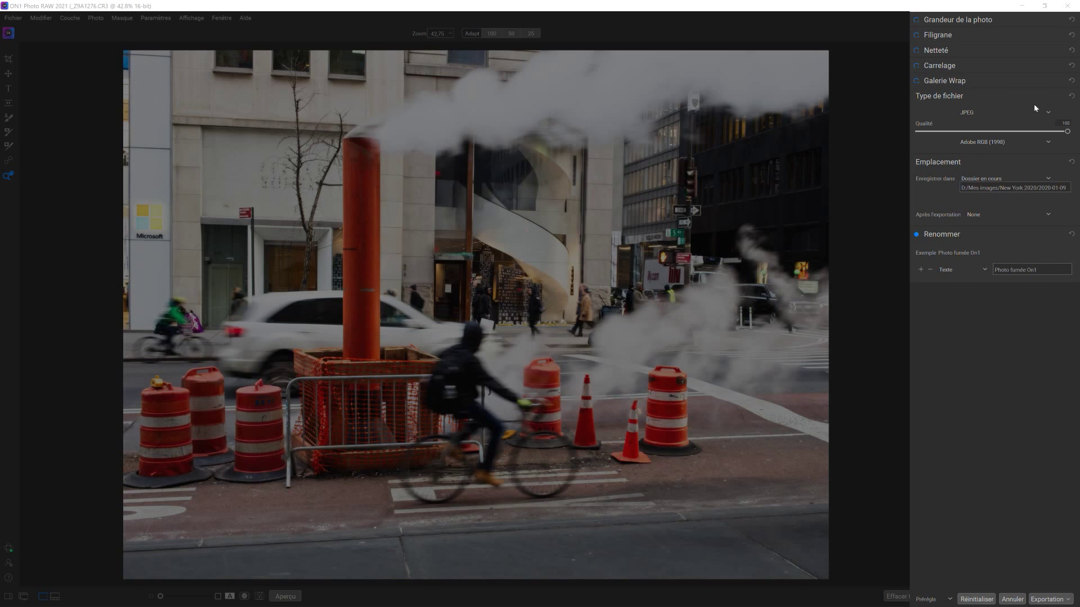
- Review the export file formats with JPEG kept, test the Renommer option, and close the export settings without exporting
left_click(1048, 113)
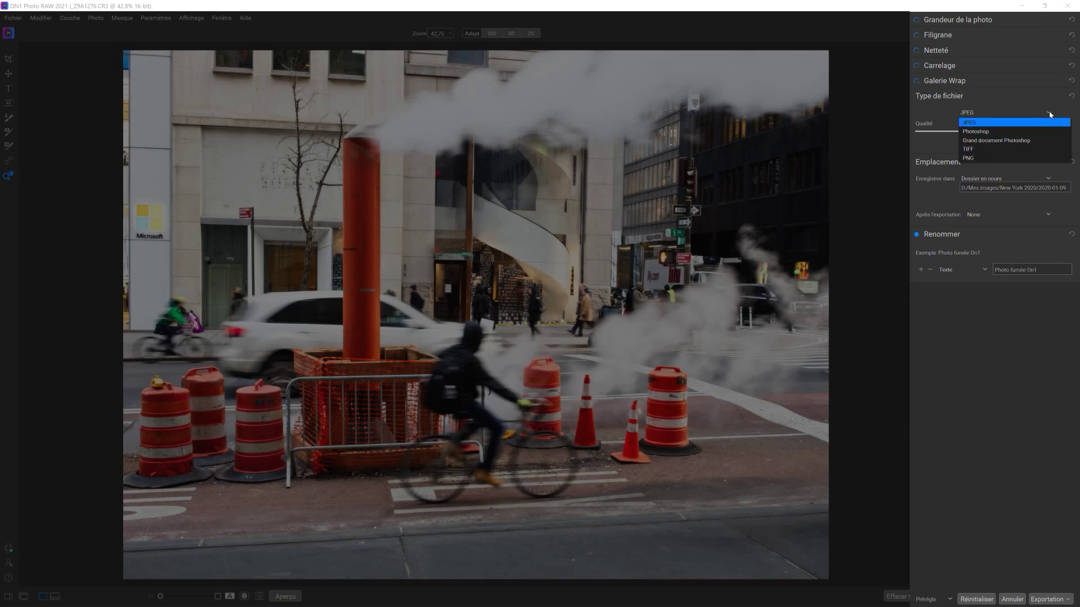
left_click(969, 115)
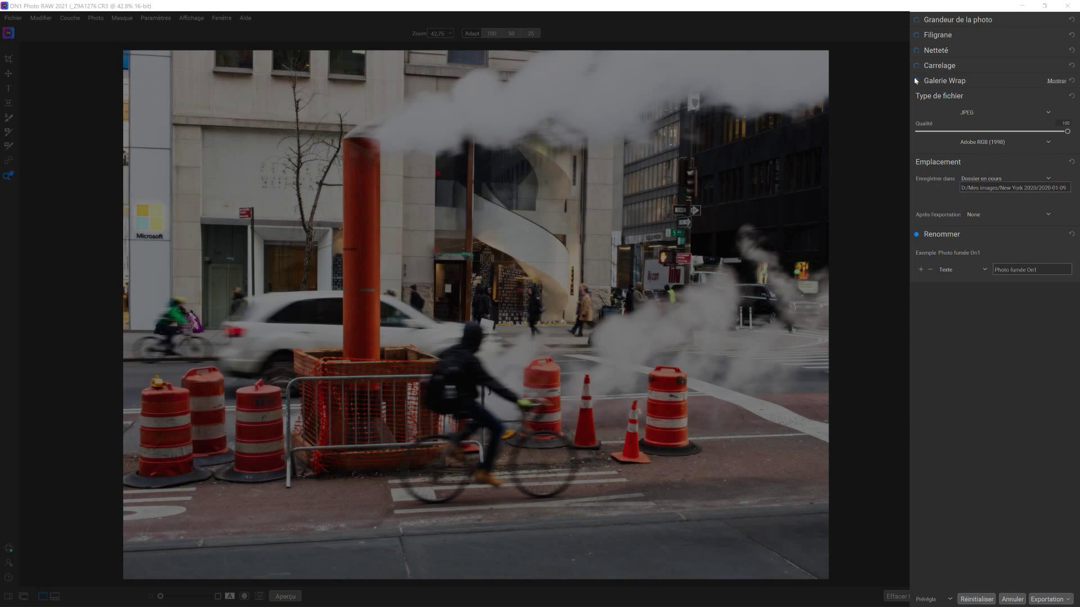
left_click(916, 234)
left_click(916, 235)
left_click(916, 235)
key("Escape")
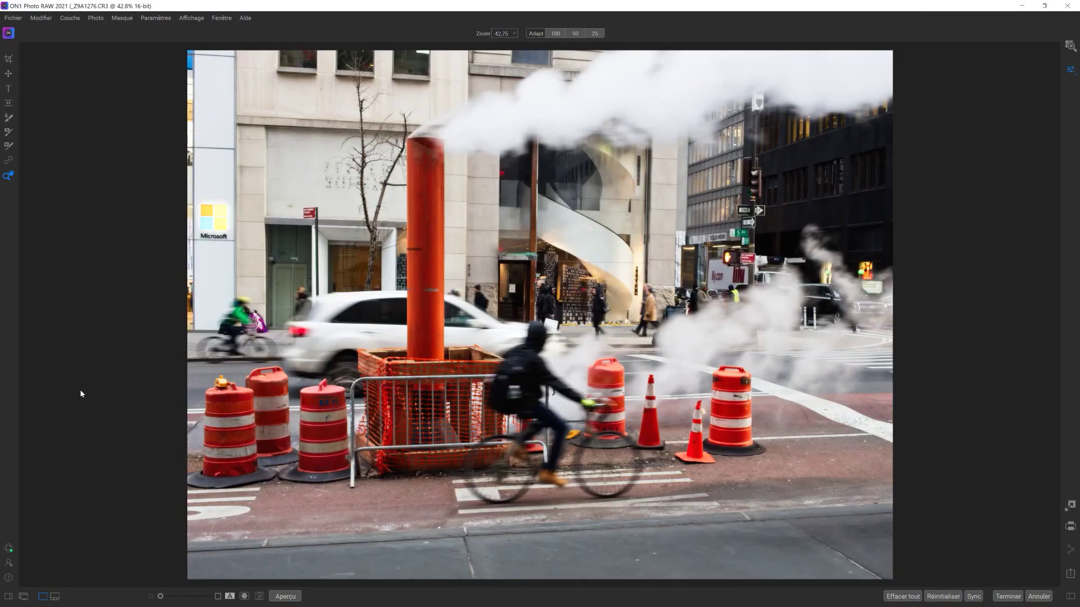